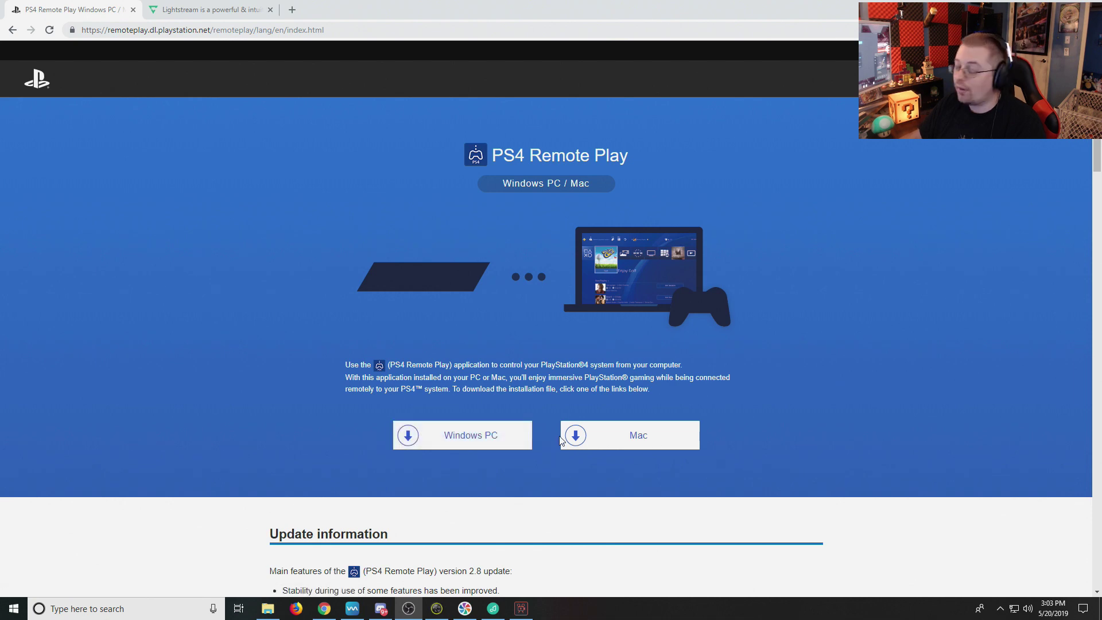
Download RemotePlayInstaller.exe, the Windows PC installer, from the PS4 Remote Play site
left_click(459, 440)
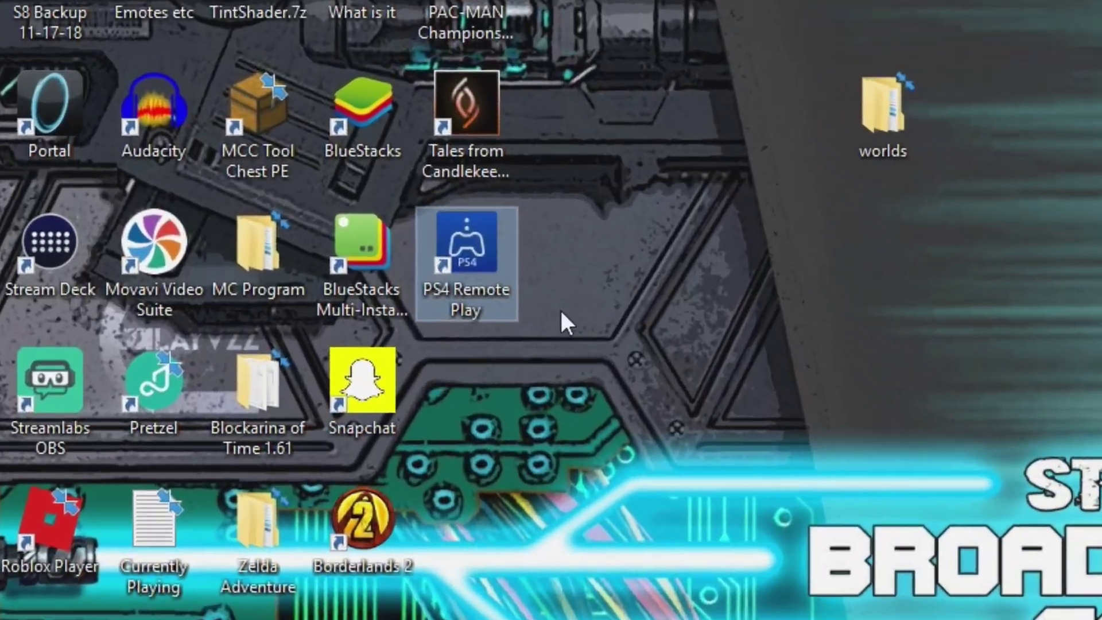
Launch PS4 Remote Play from its desktop shortcut and bring up its settings
double_click(466, 256)
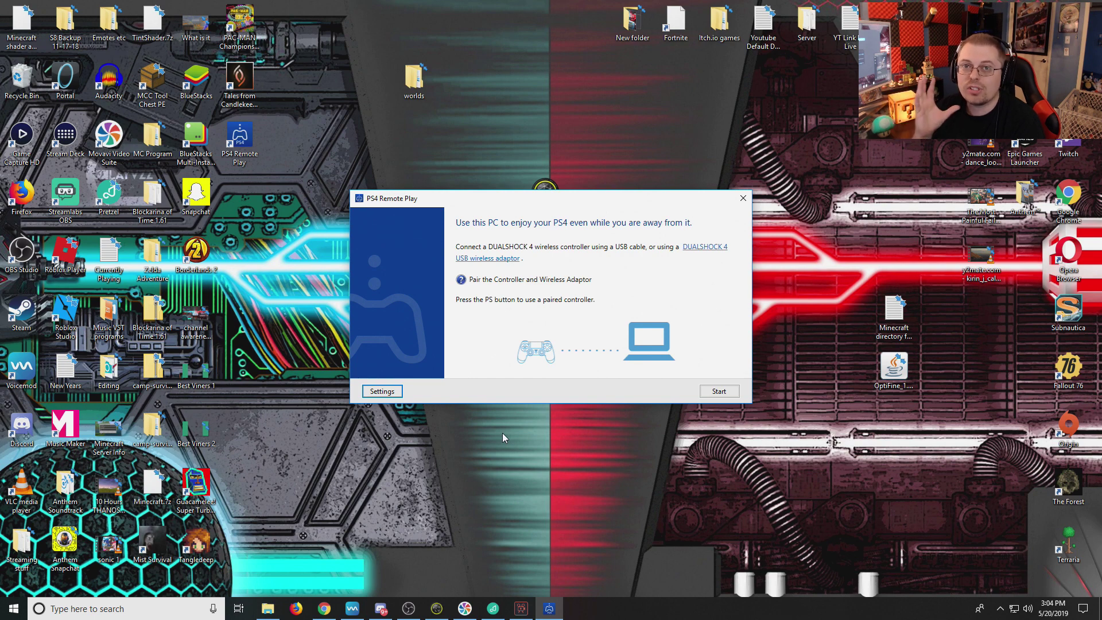
left_click(383, 391)
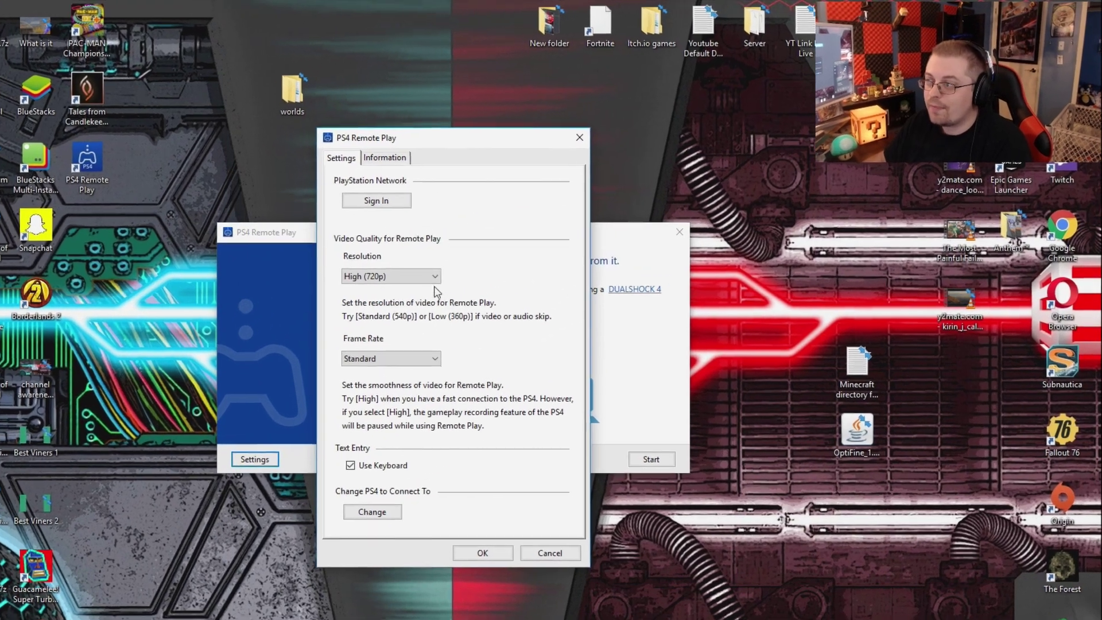
Keep Resolution at High (720p) and Frame Rate at Standard, then confirm with OK
left_click(513, 245)
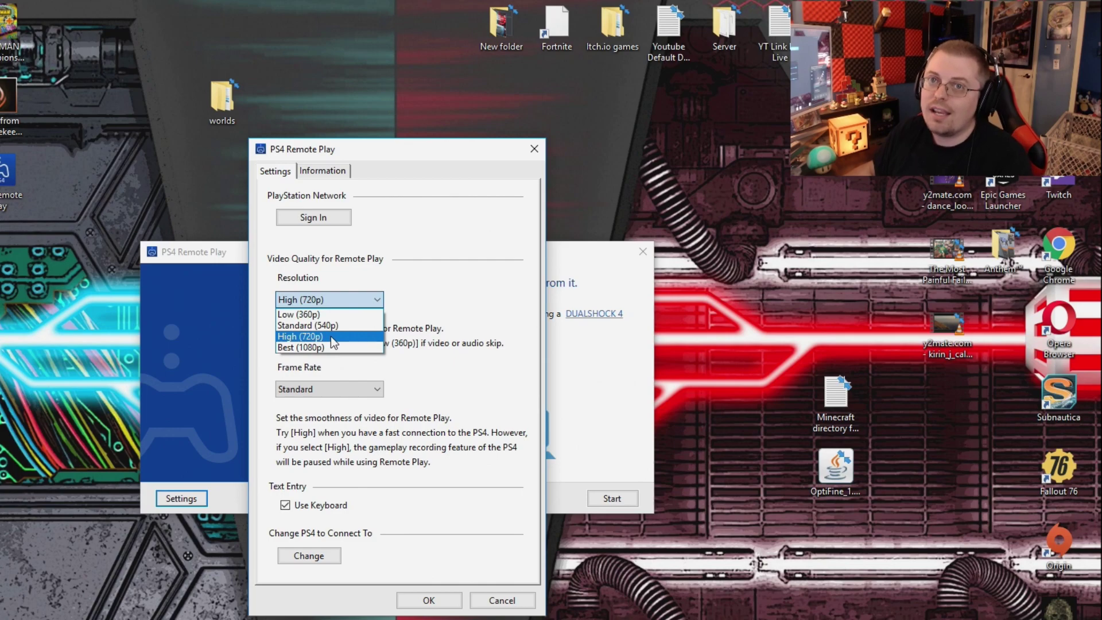
left_click(331, 337)
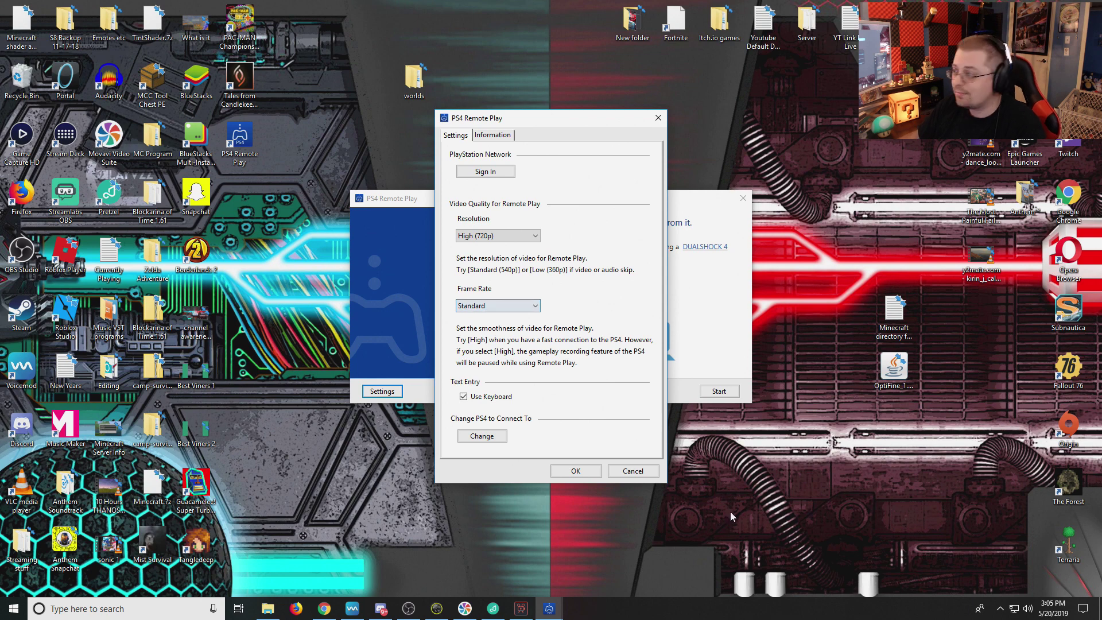
left_click(587, 471)
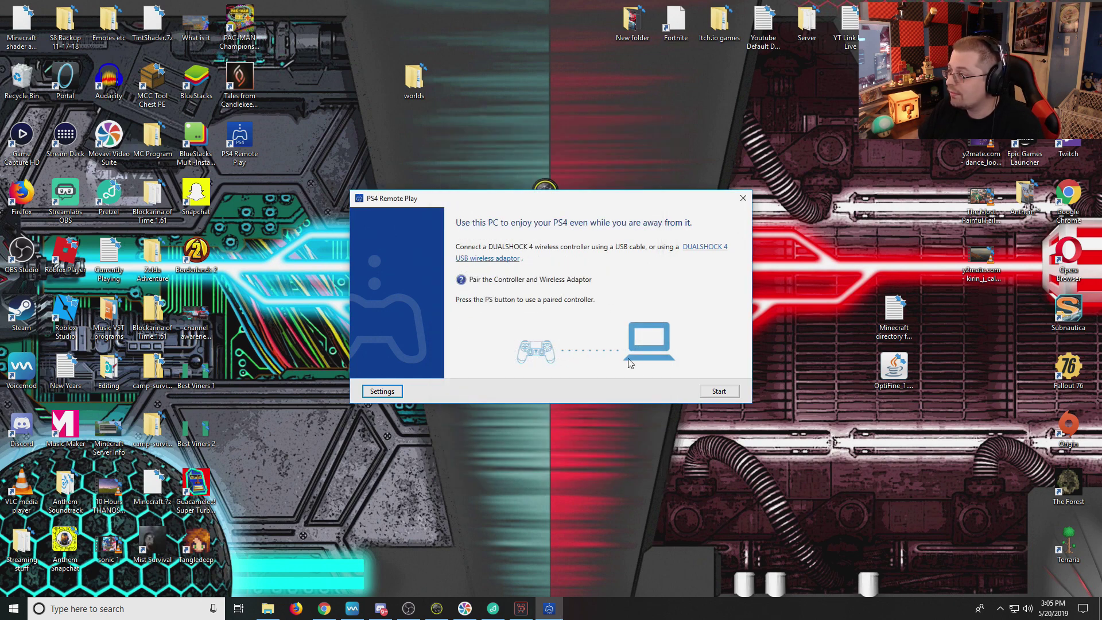
Connect Remote Play to the PS4 and show its home screen full screen
left_click(718, 393)
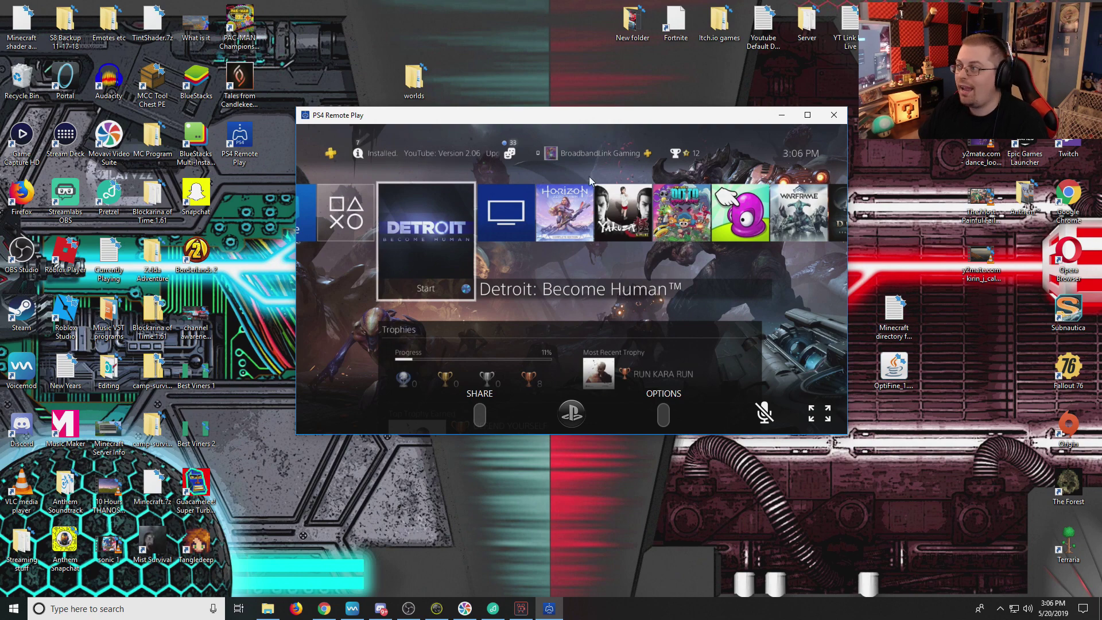
left_click(812, 422)
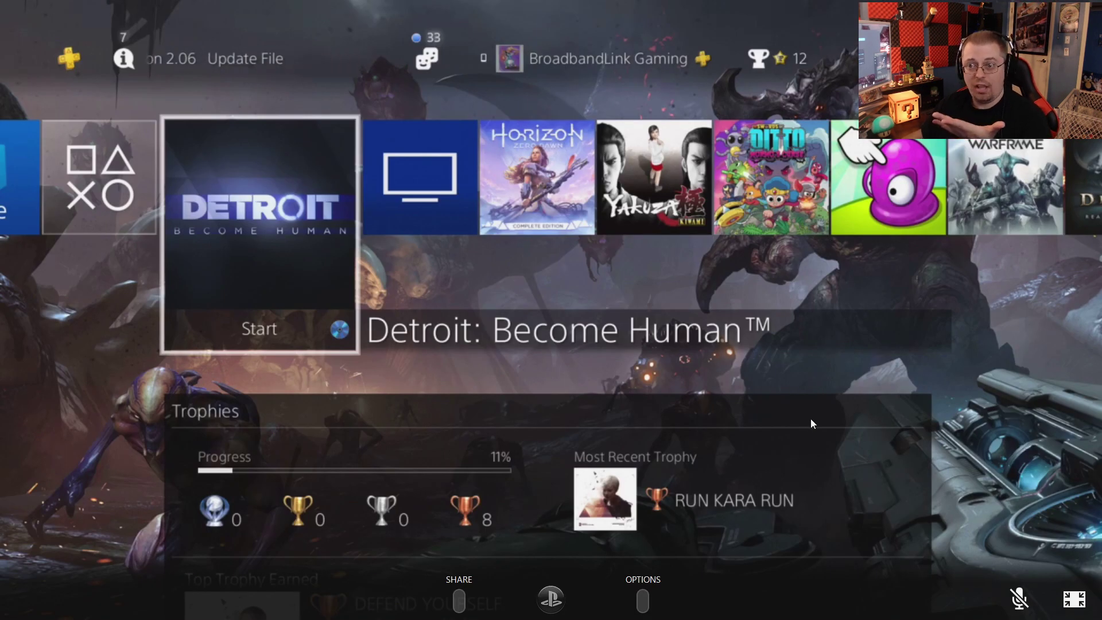
left_click(1075, 594)
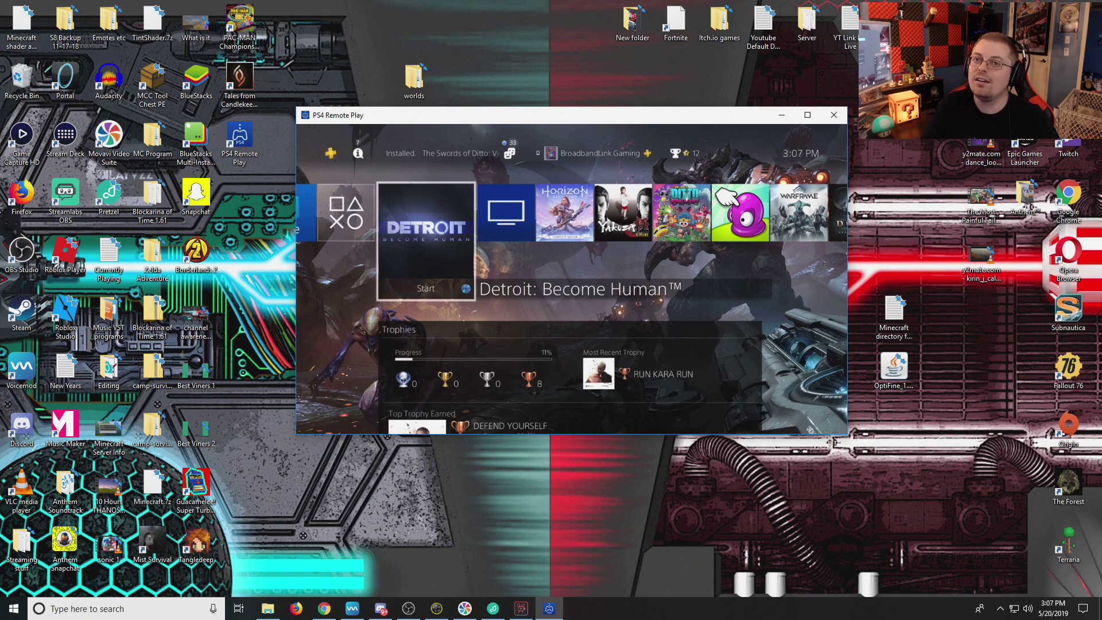
Switch to the Lightstream tab and choose START STREAMING on the Studio card
mouse_move(527, 297)
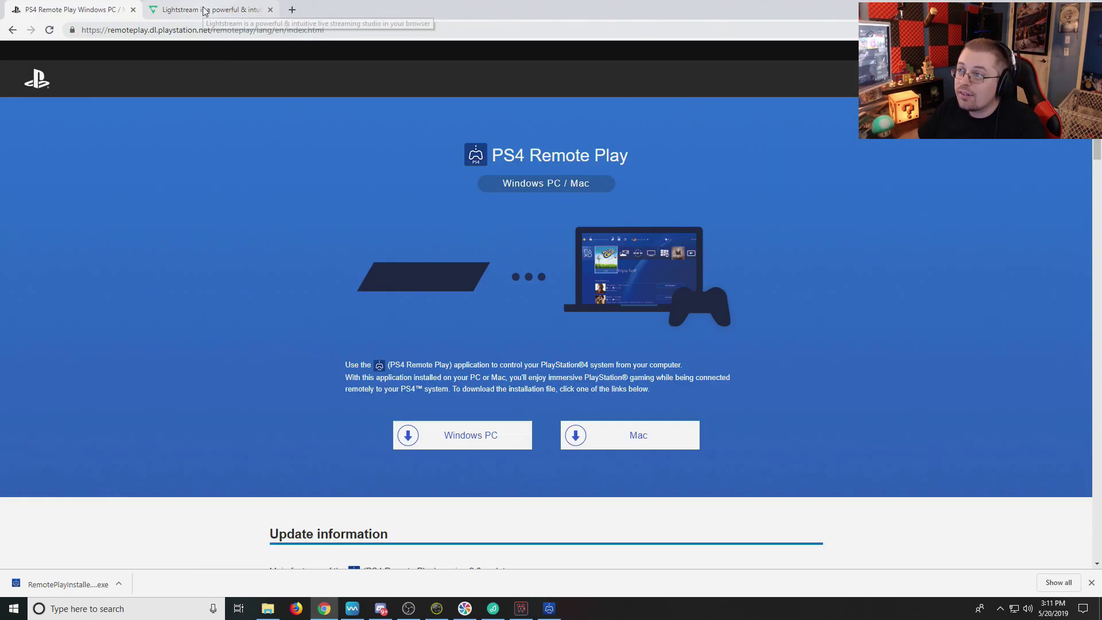
left_click(206, 10)
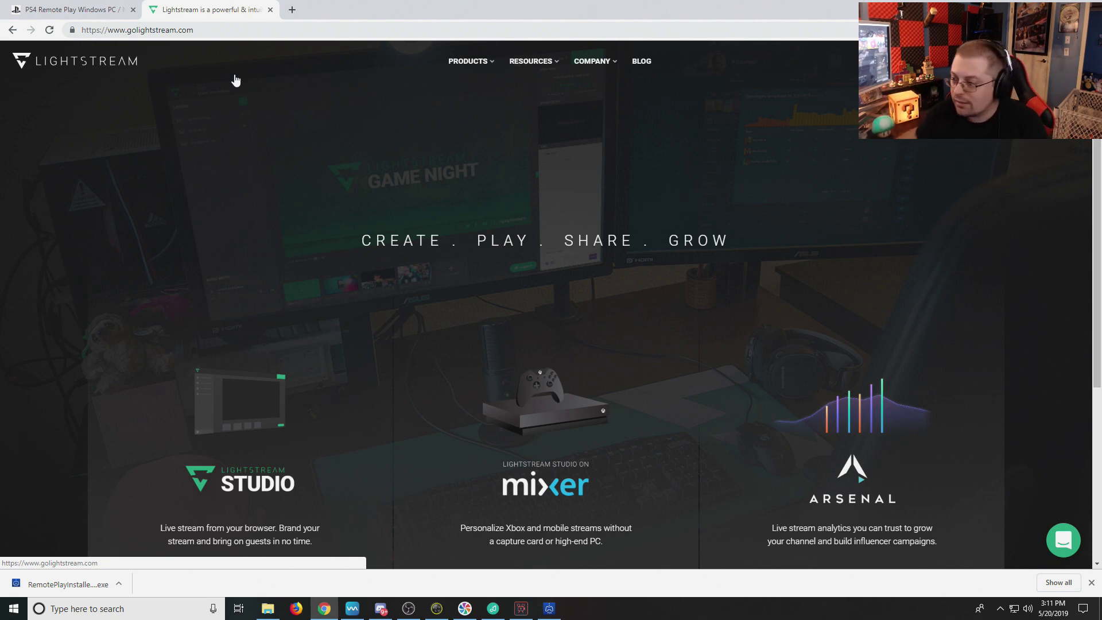
scroll(269, 221, "down", 6)
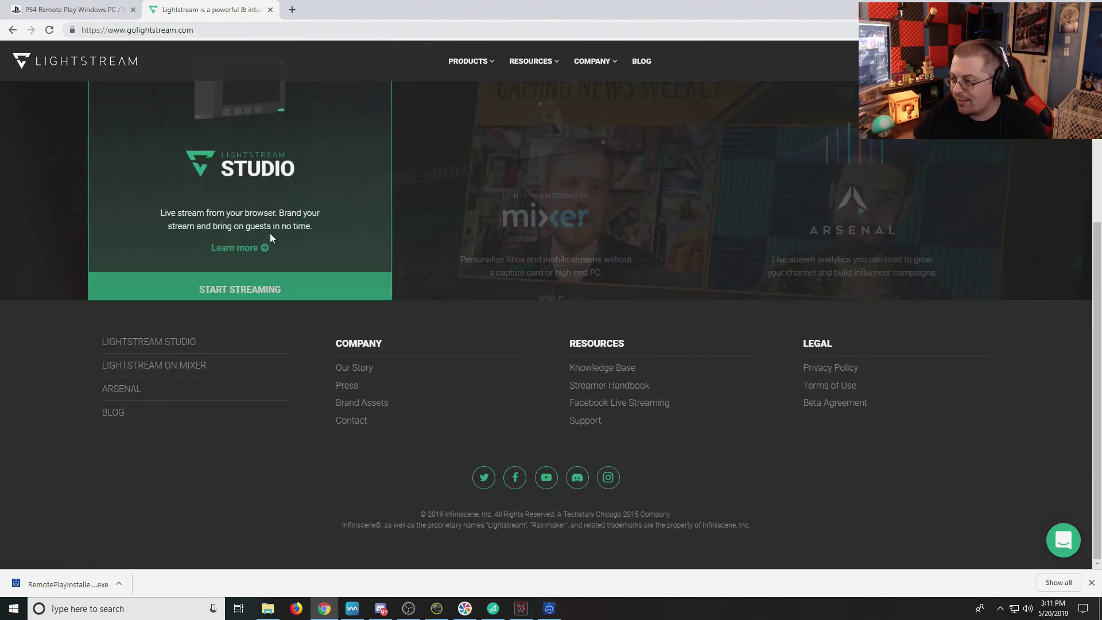
left_click(261, 285)
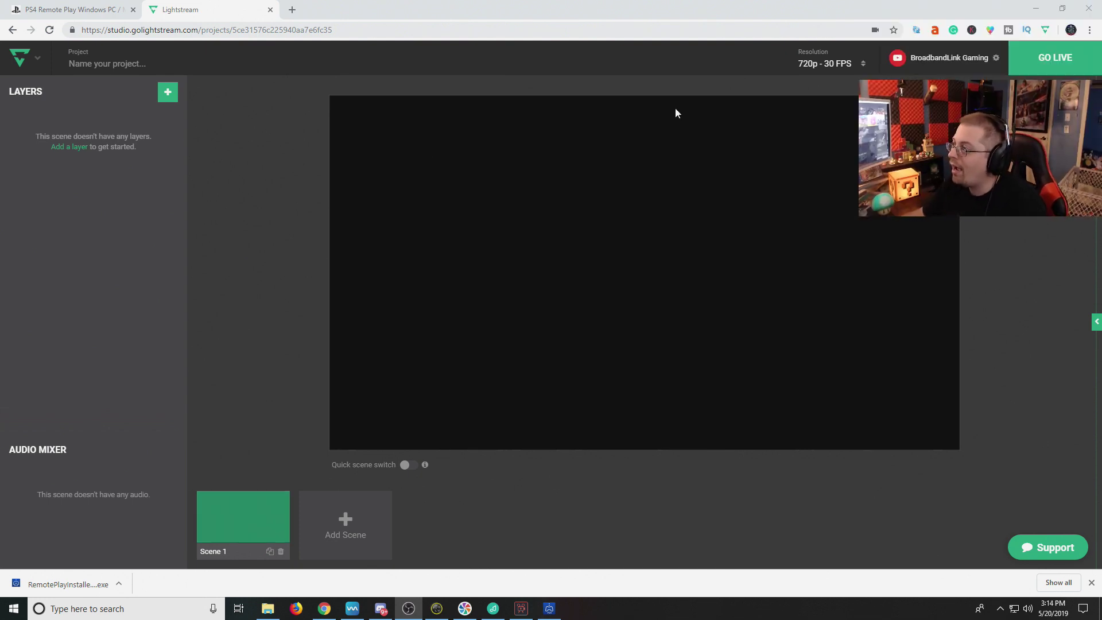
Open the stream resolution list of the new 720p – 30 FPS project
left_click(864, 66)
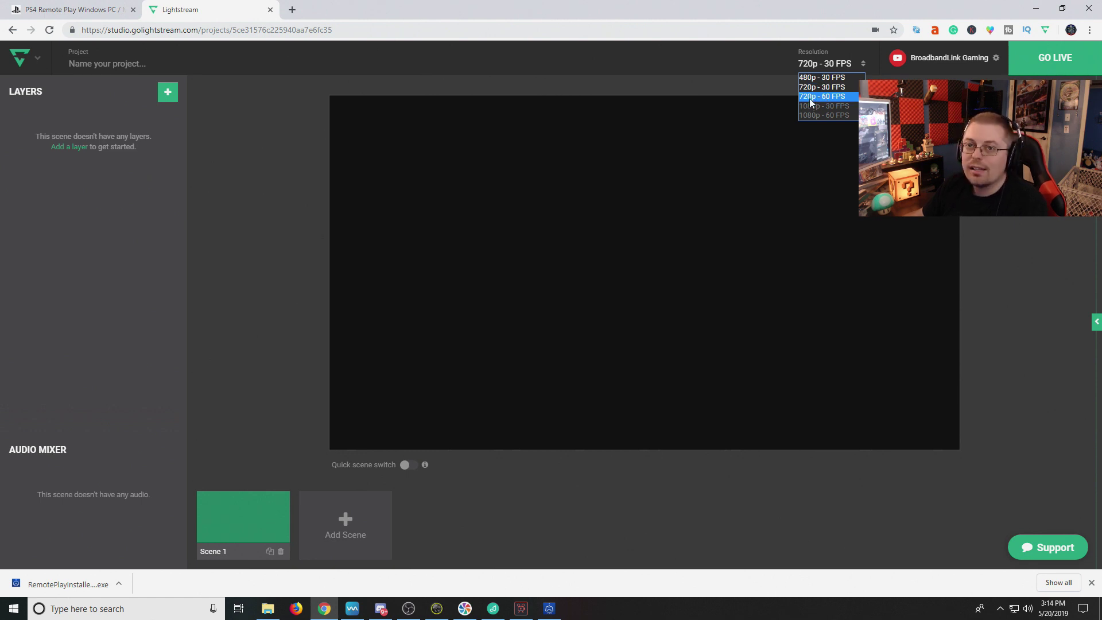
key("Escape")
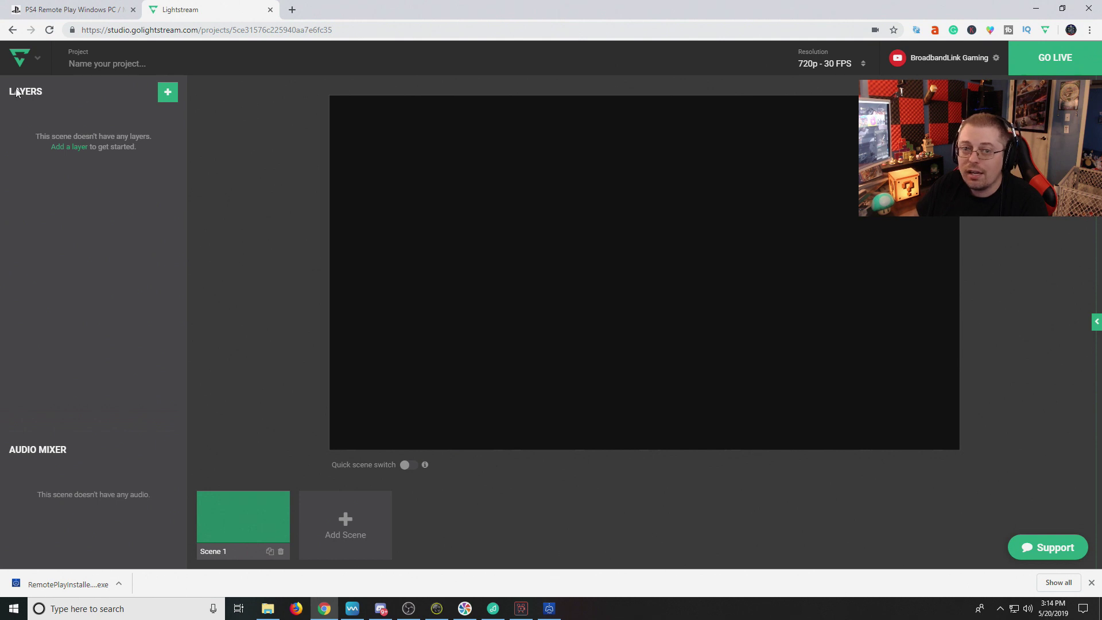
Add a Screenshare layer sharing Screen 2, the PS4 Remote Play feed, to Scene 1
left_click(166, 102)
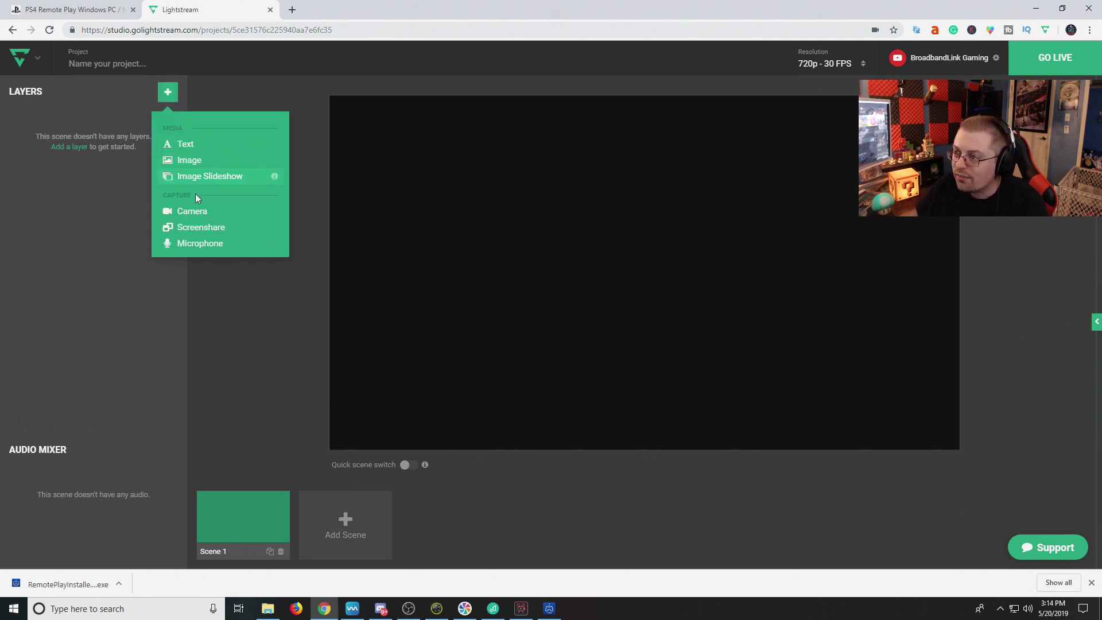
left_click(201, 227)
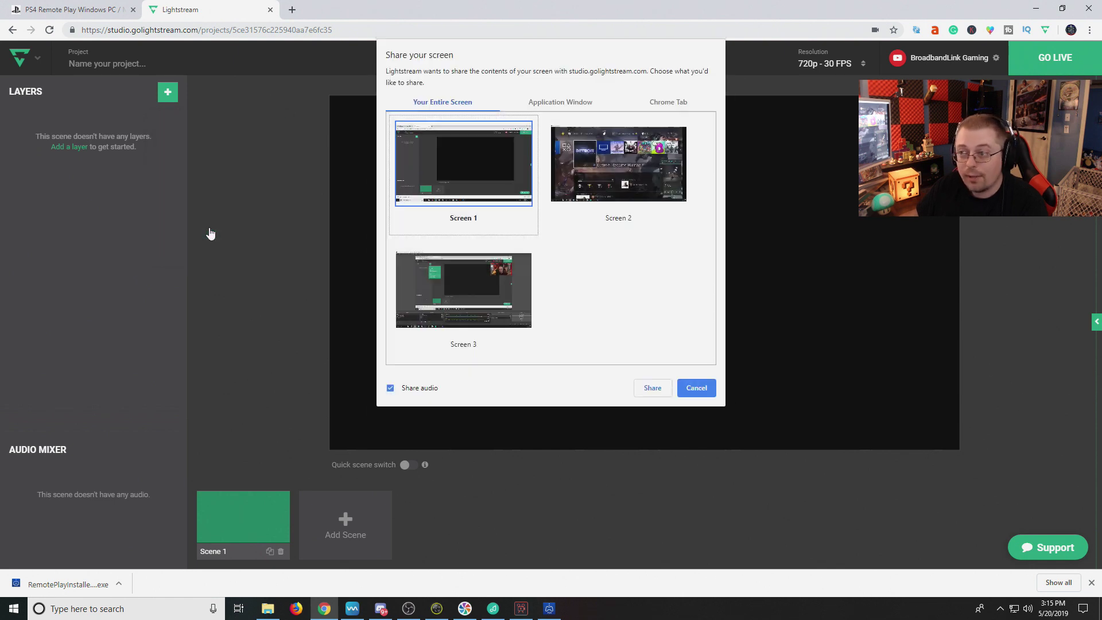
left_click(603, 165)
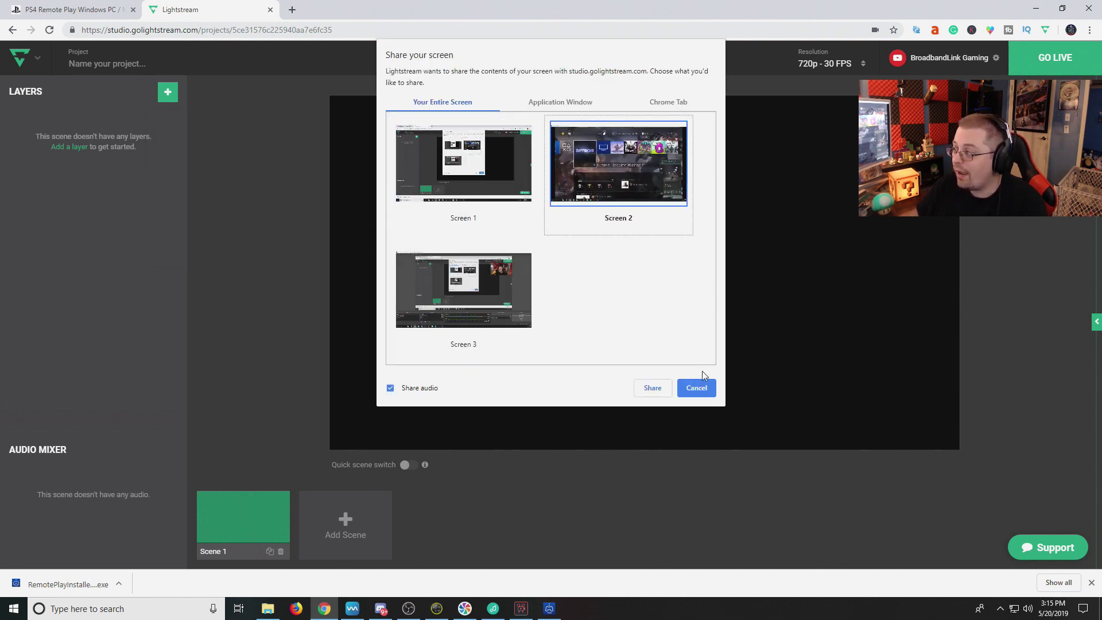
left_click(653, 388)
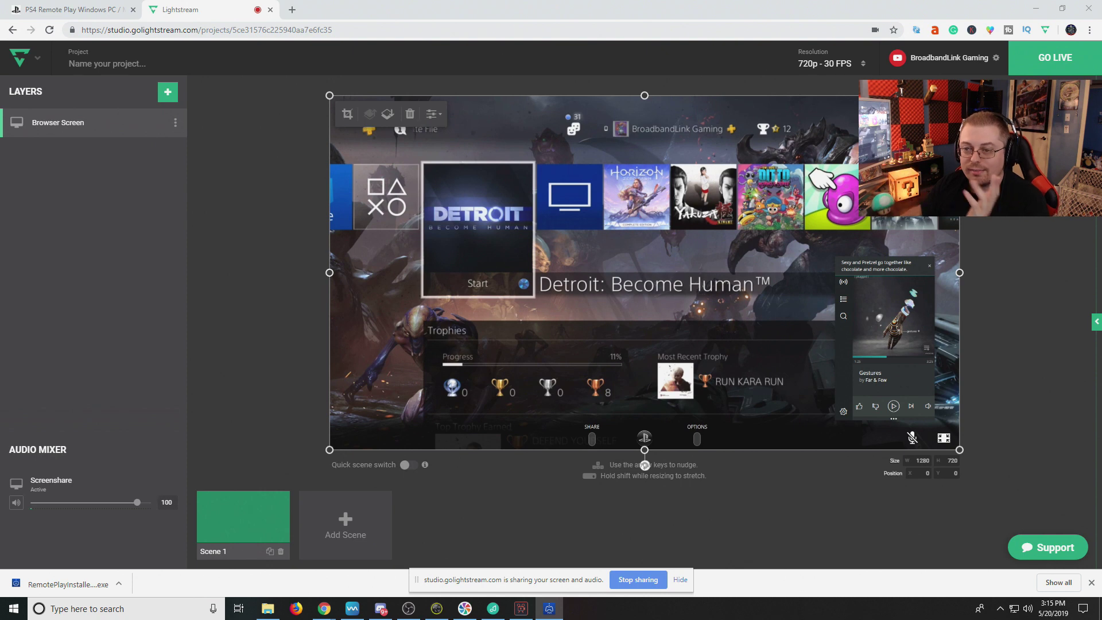
key("alt+Tab")
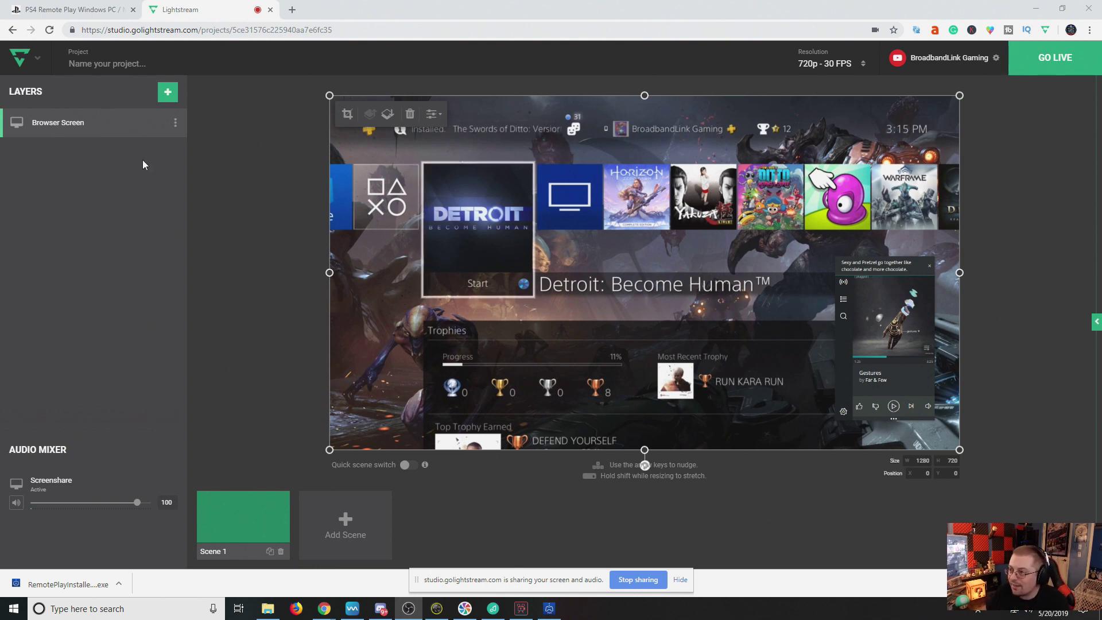
Add Snap Camera as a camera layer and shrink it into a small top-right box
left_click(168, 92)
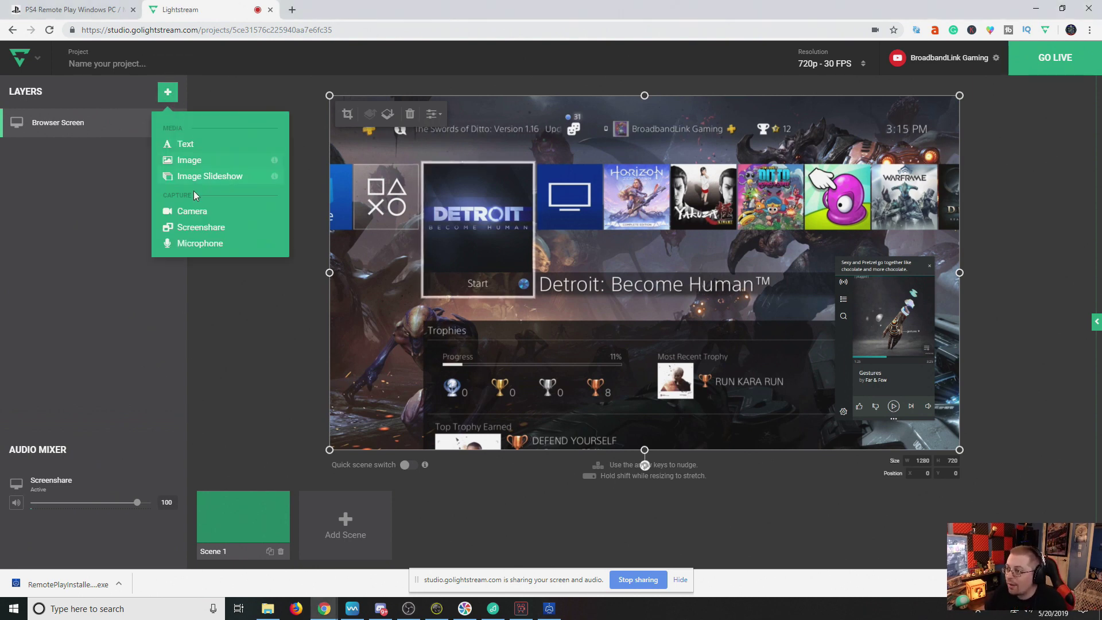
left_click(204, 211)
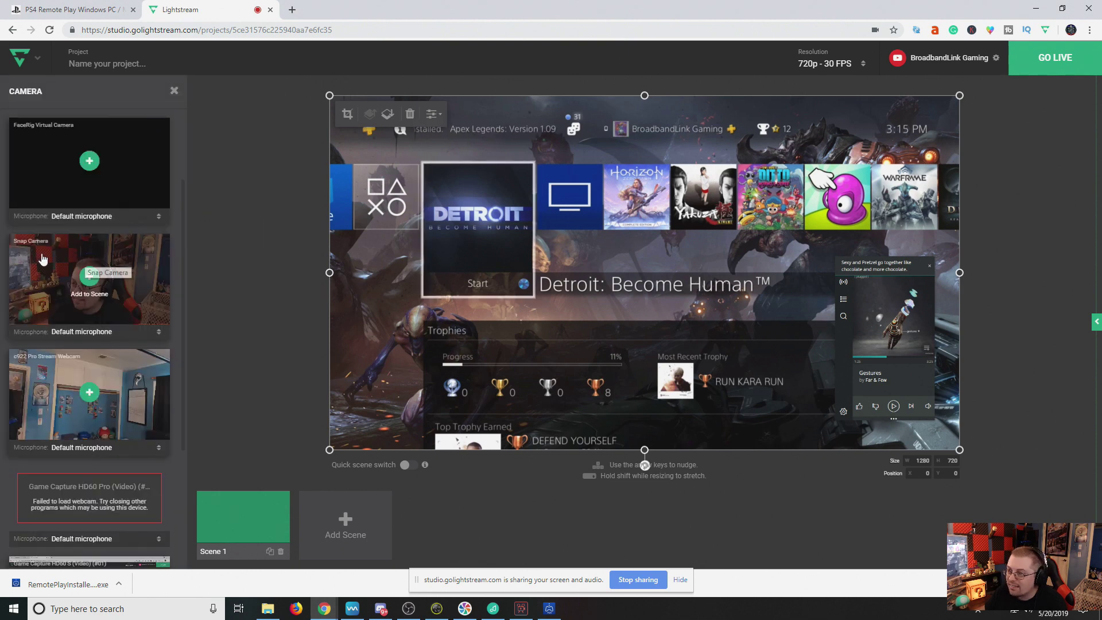
left_click(34, 277)
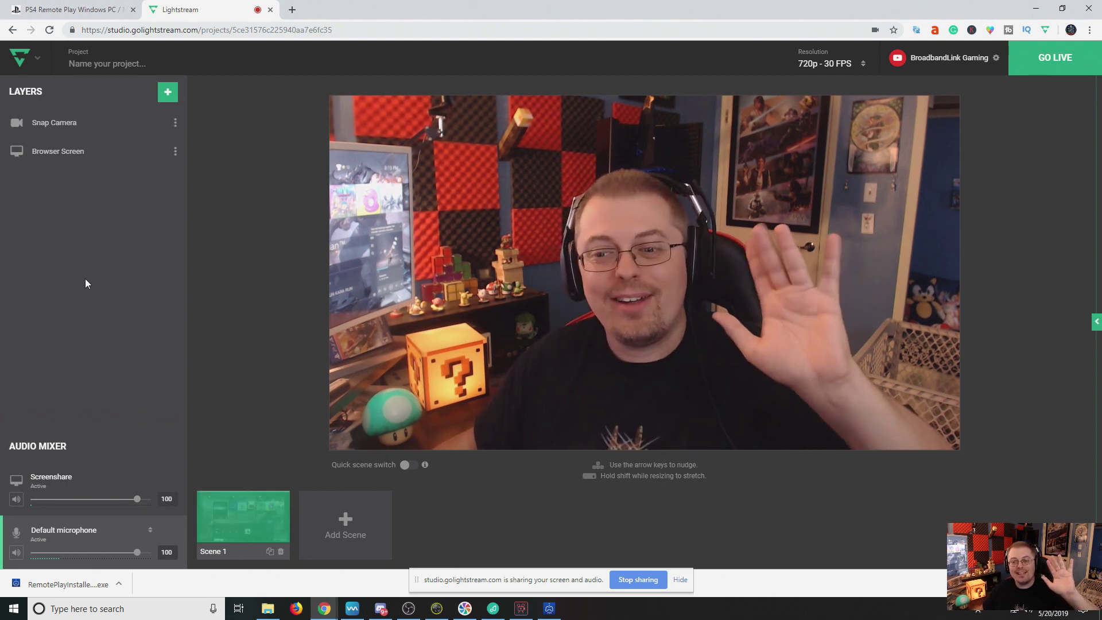
left_click(357, 441)
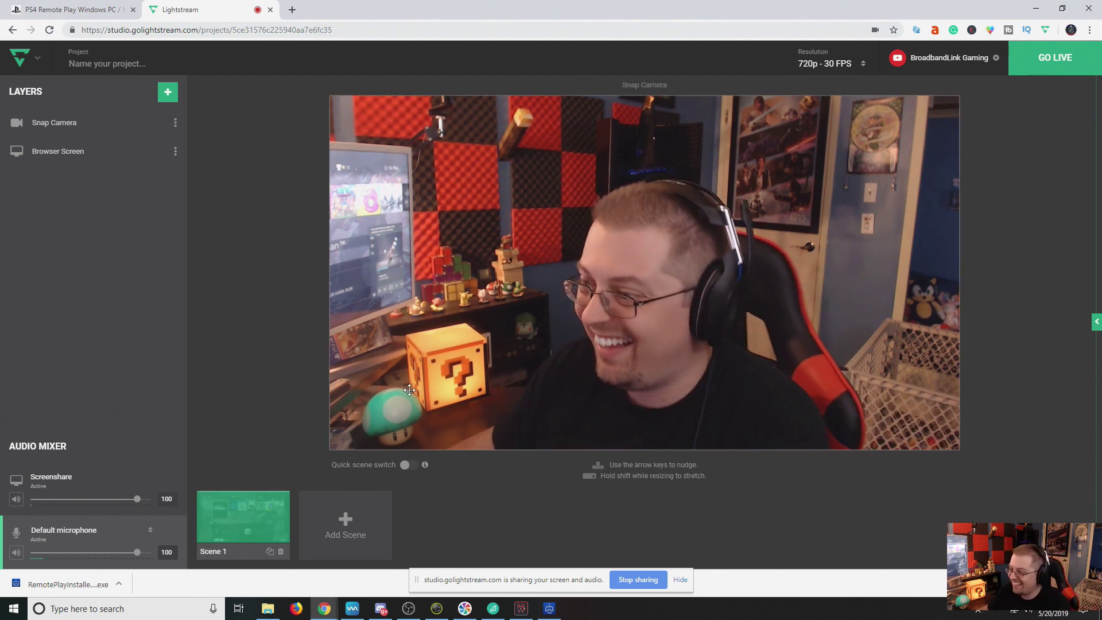
left_click_drag(329, 449, 835, 172)
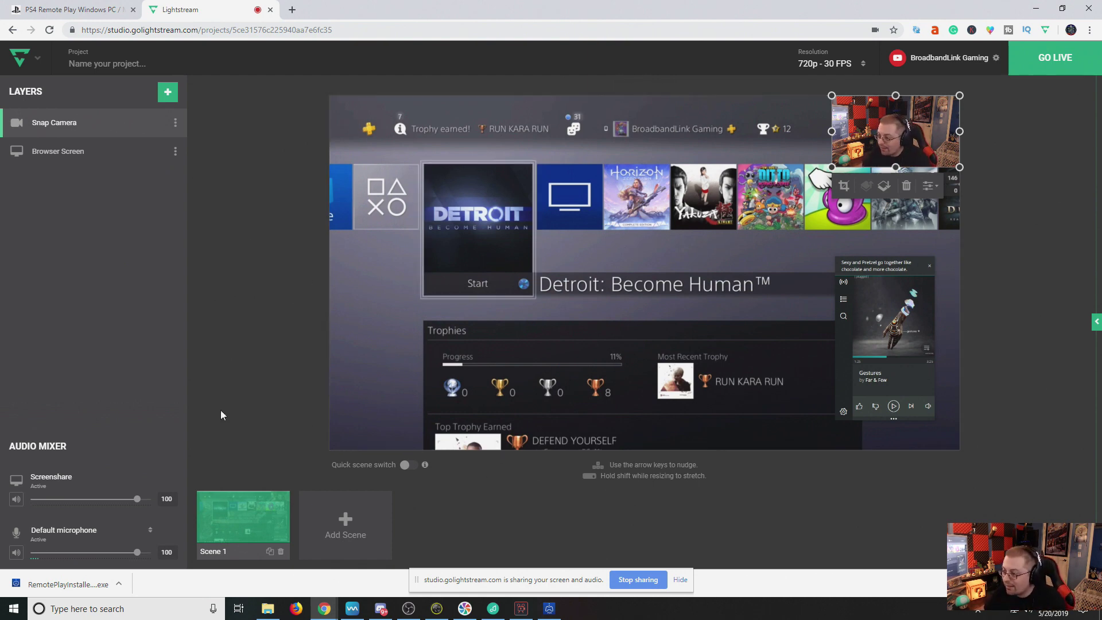
Add the Overlay Two Cam Grey image overlay to Scene 1
left_click(167, 93)
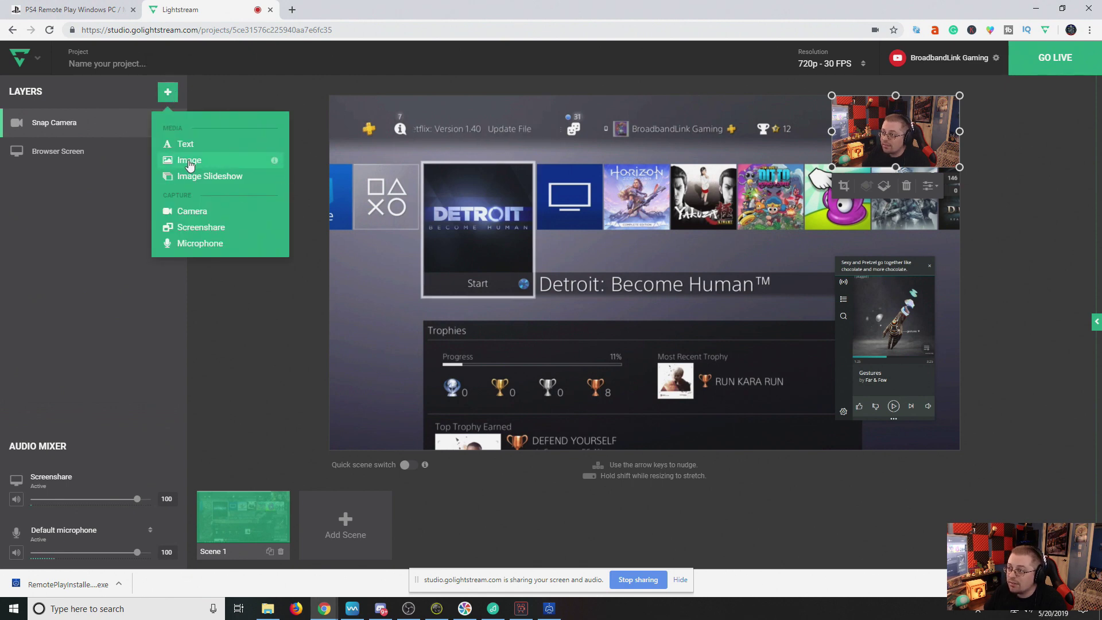
left_click(180, 163)
scroll(139, 231, "down", 2)
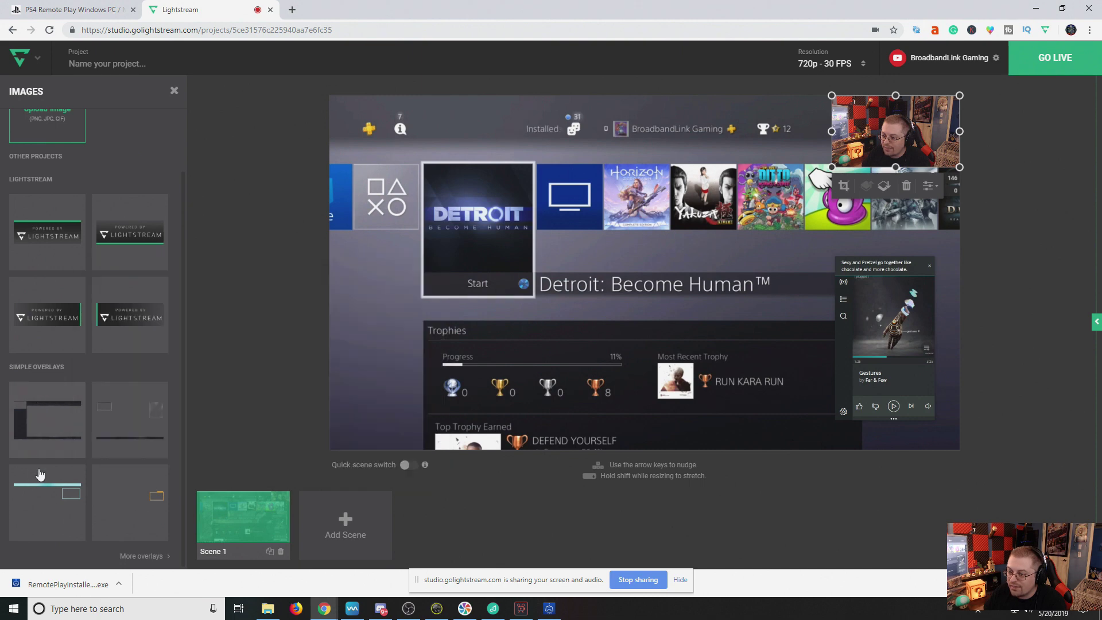
mouse_move(108, 433)
scroll(75, 222, "up", 2)
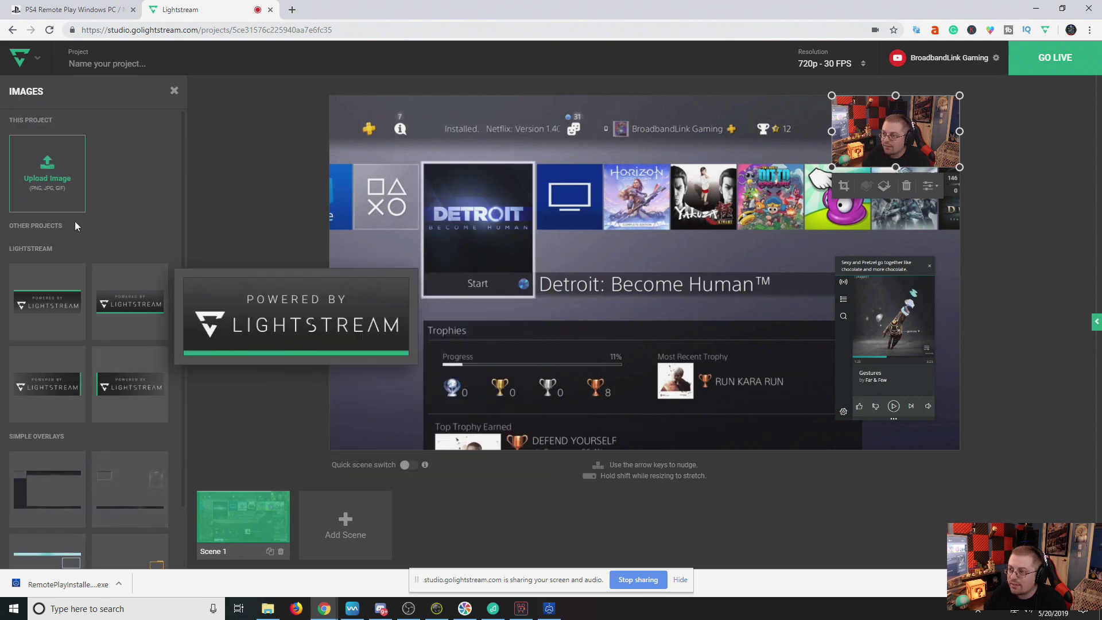
scroll(130, 299, "down", 2)
mouse_move(136, 419)
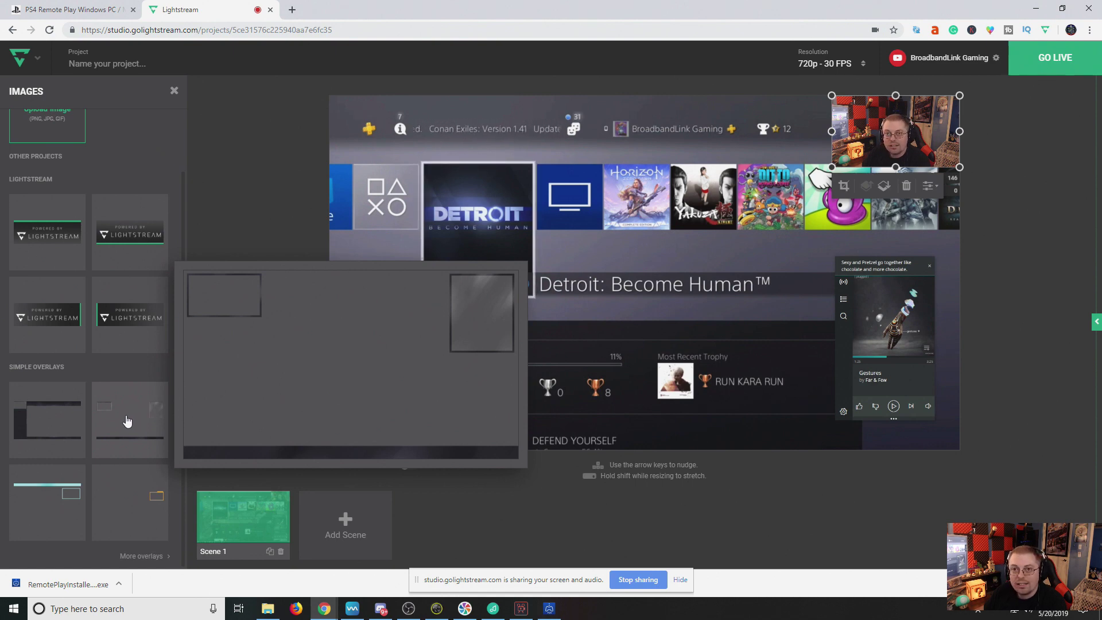
left_click(127, 421)
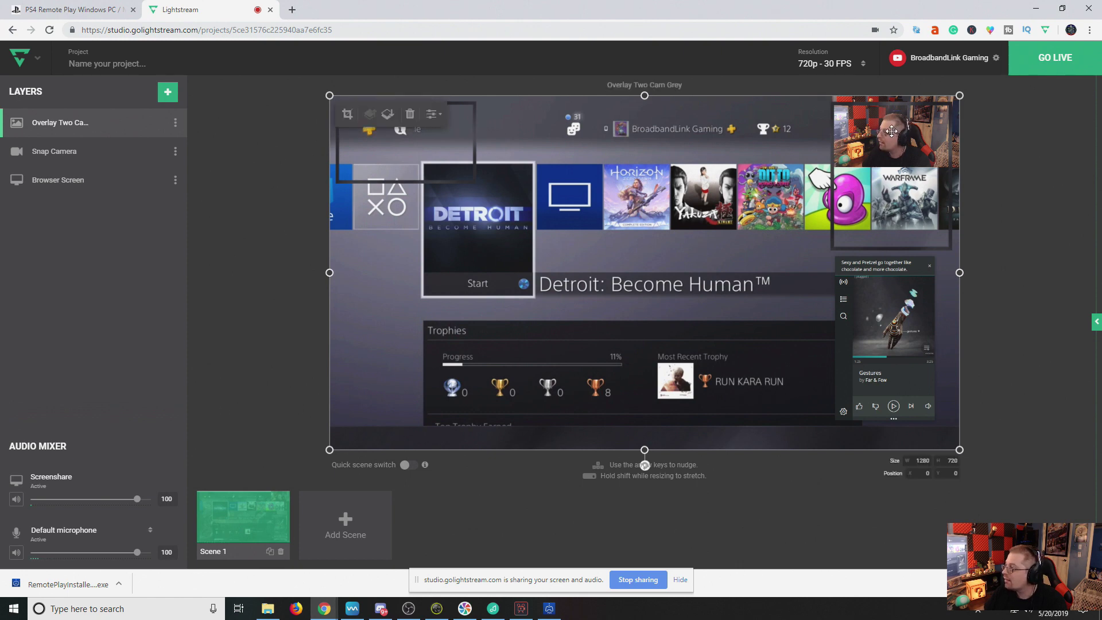
Fit the webcam into the overlay's top-left frame and shorten the Browser Screen layer from the bottom
left_click(881, 146)
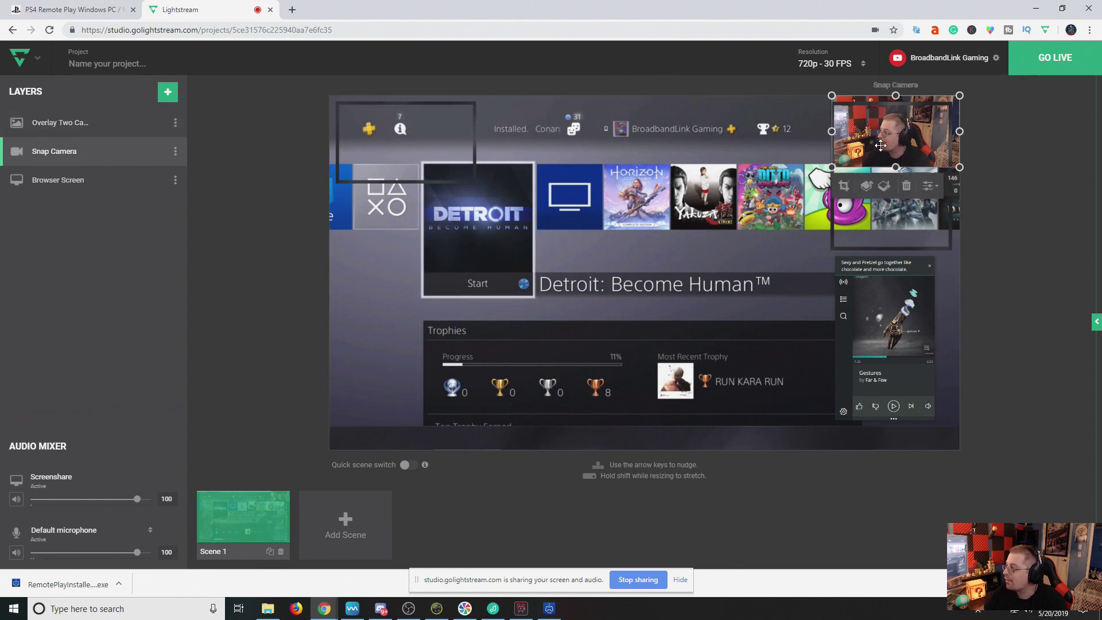
left_click_drag(880, 145, 387, 152)
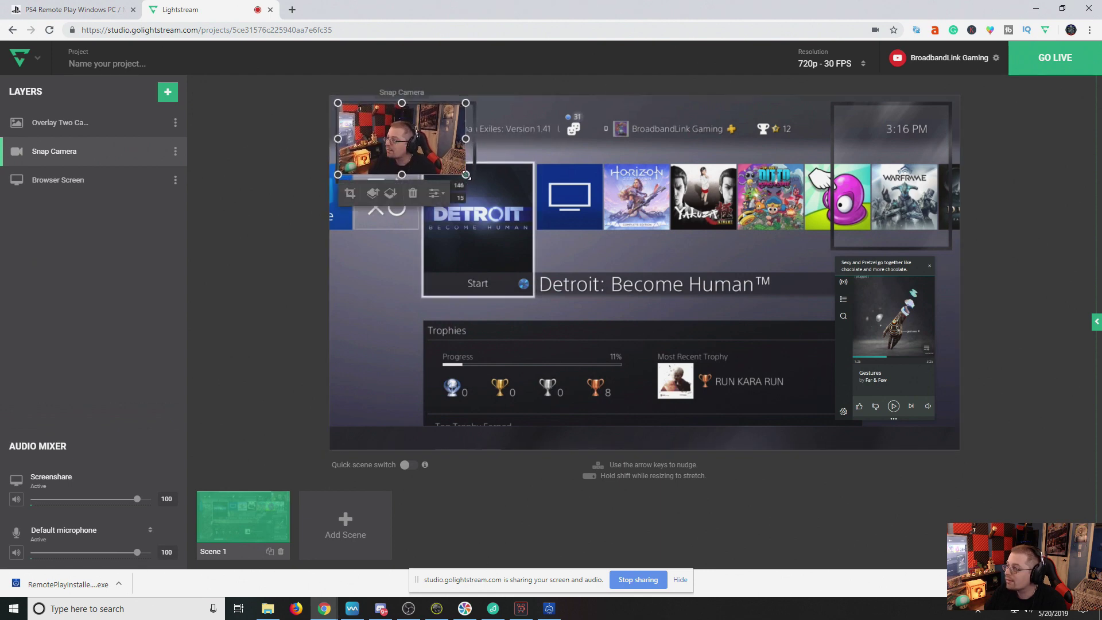
left_click_drag(466, 175, 476, 180)
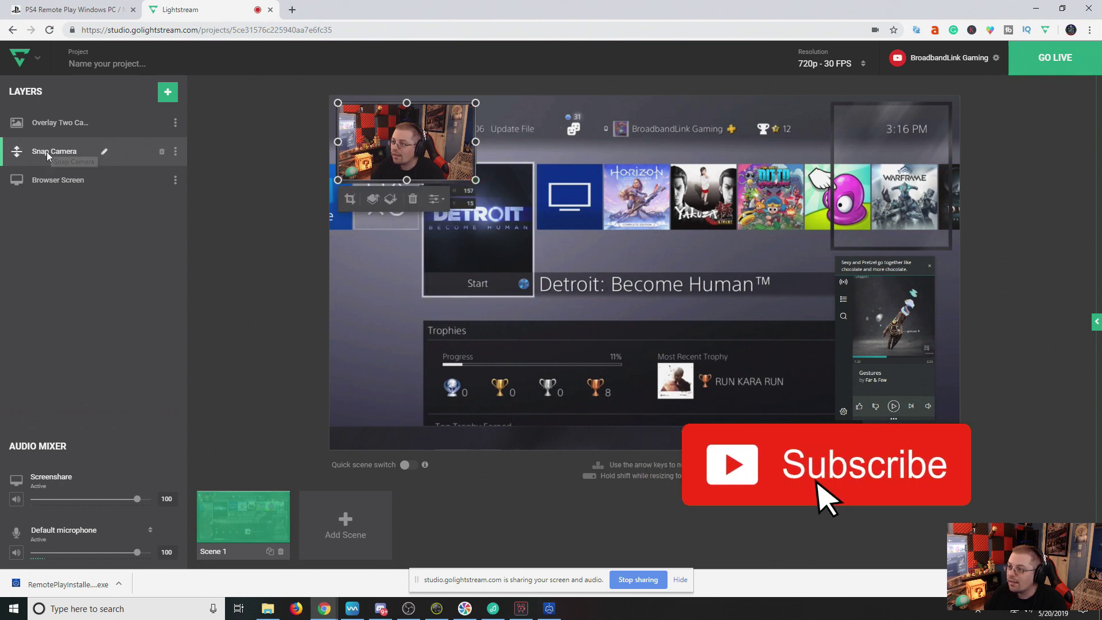
left_click(254, 183)
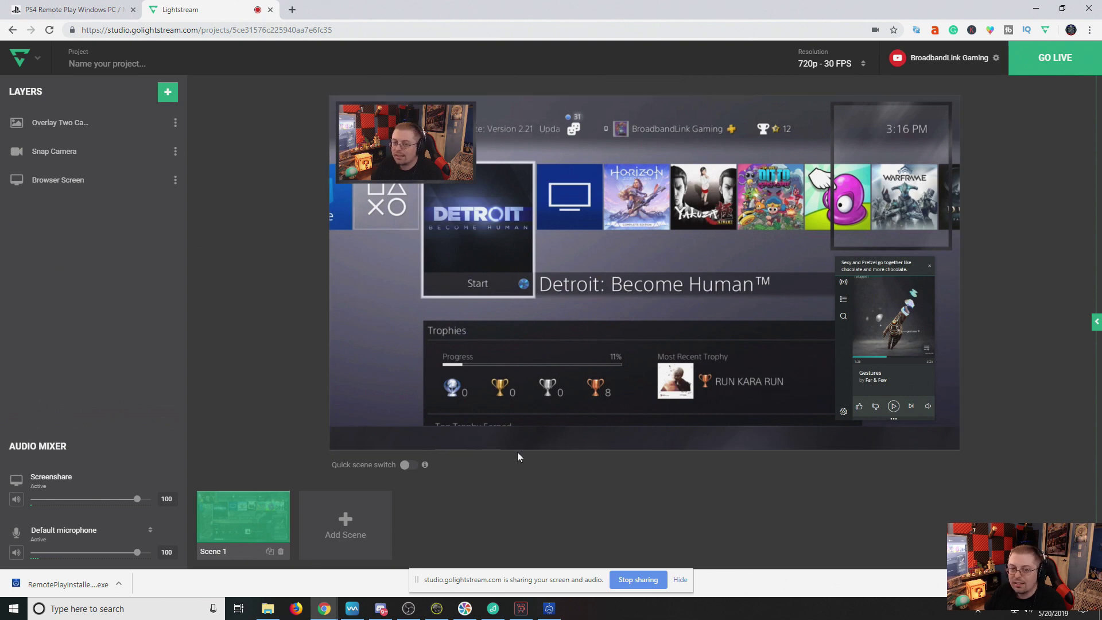
left_click(51, 180)
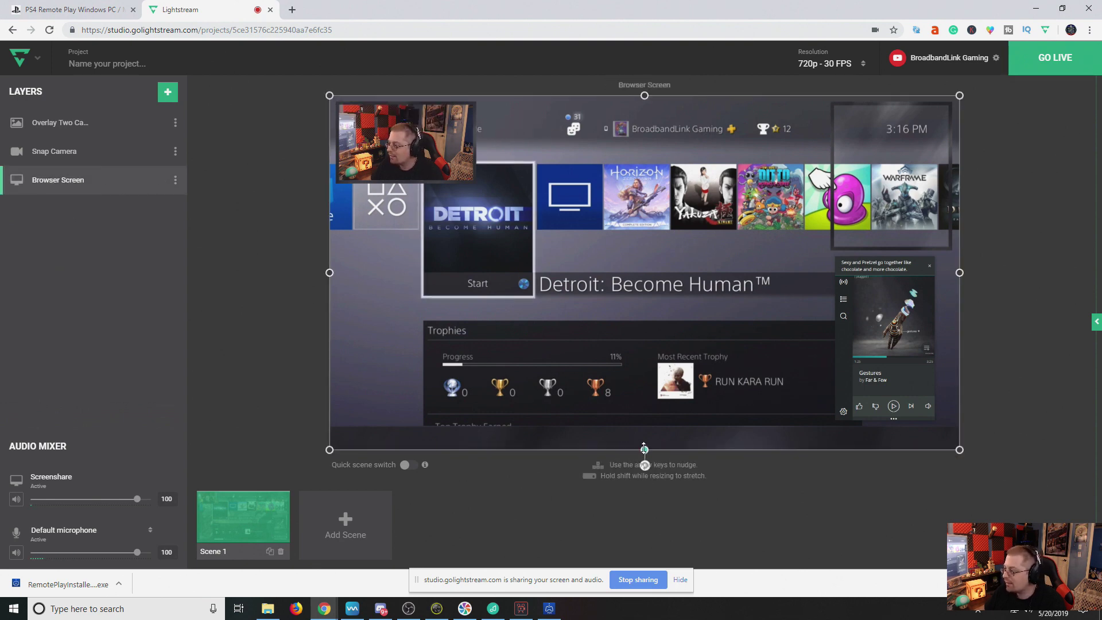
mouse_move(644, 448)
left_mouse_down()
mouse_move(640, 427)
mouse_move(665, 451)
left_mouse_up()
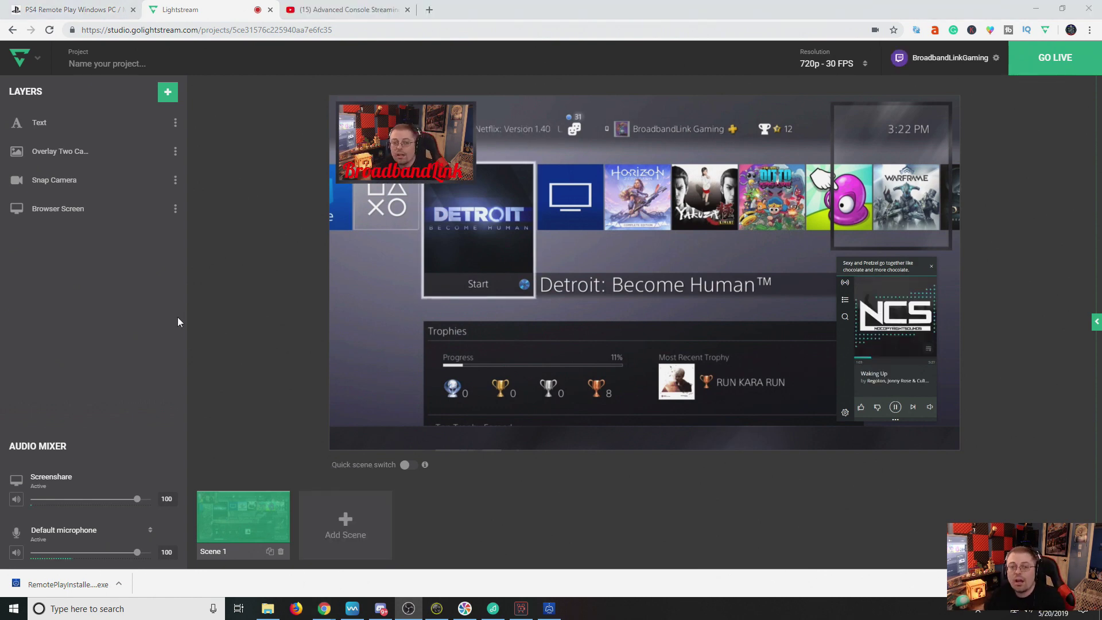
Open the Lightstream Labs experimental features from the account menu under the logo
left_click(169, 94)
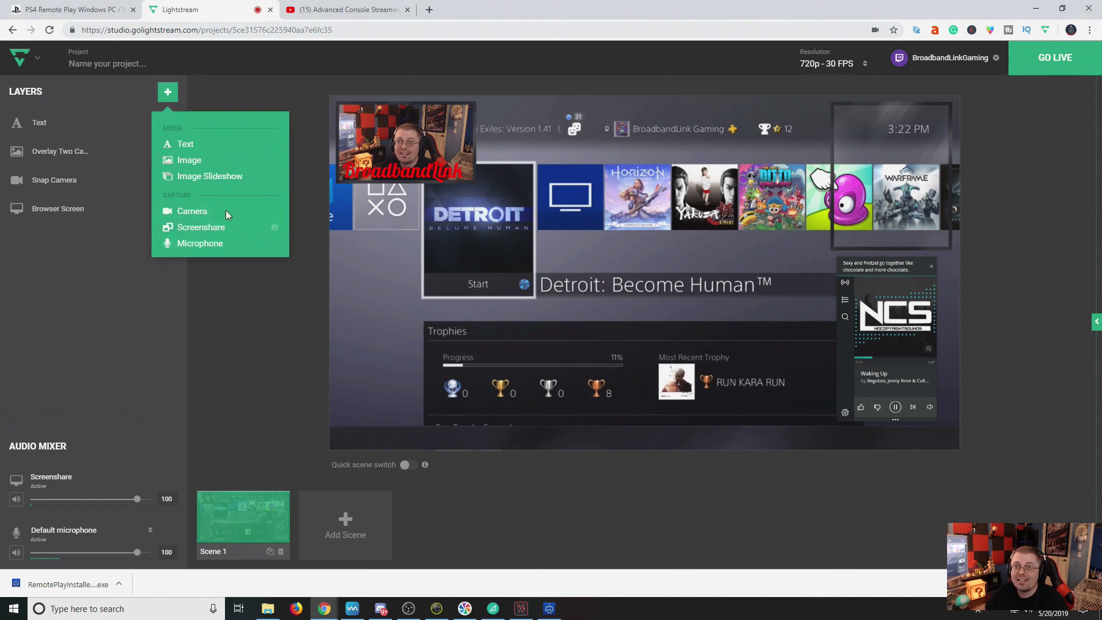
left_click(38, 60)
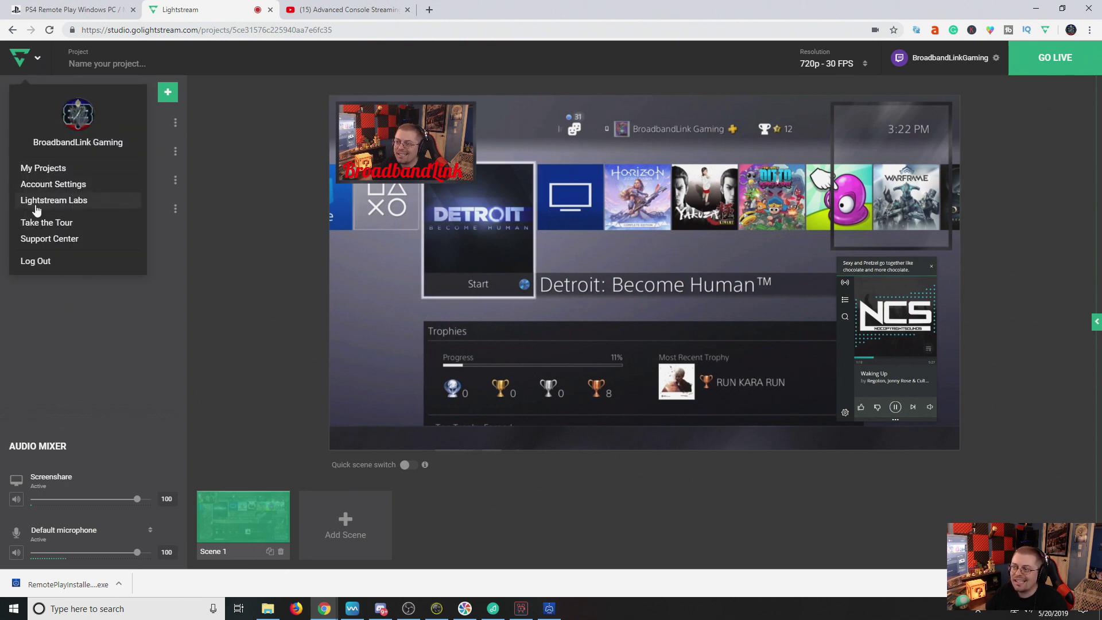
left_click(82, 202)
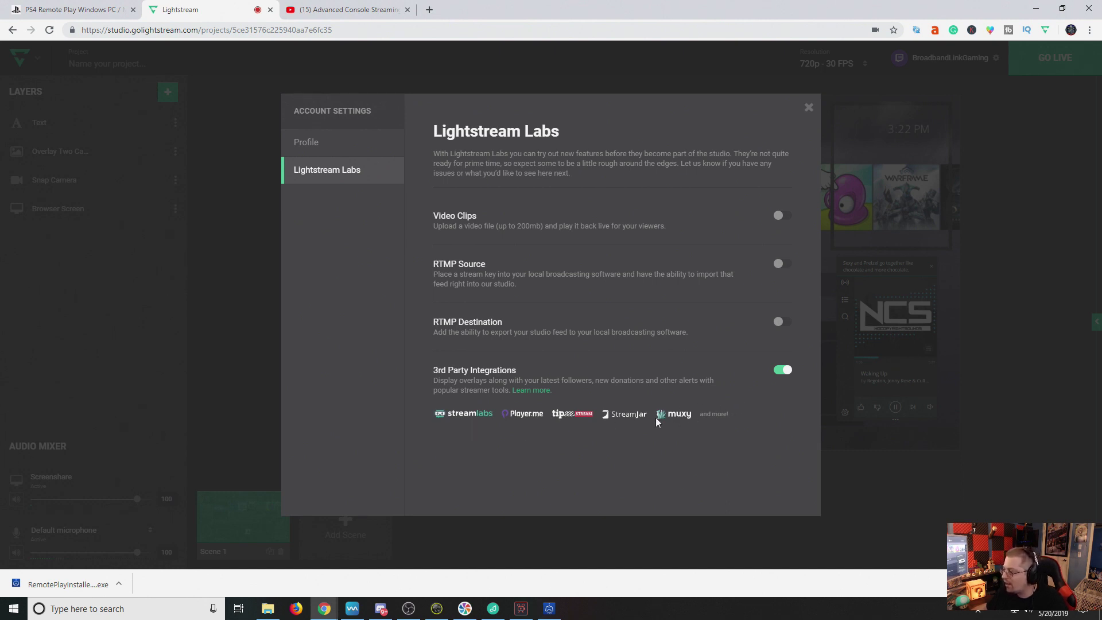
Add a Streamlabs Alert layer from the third-party integrations and select its URL field
left_click(808, 109)
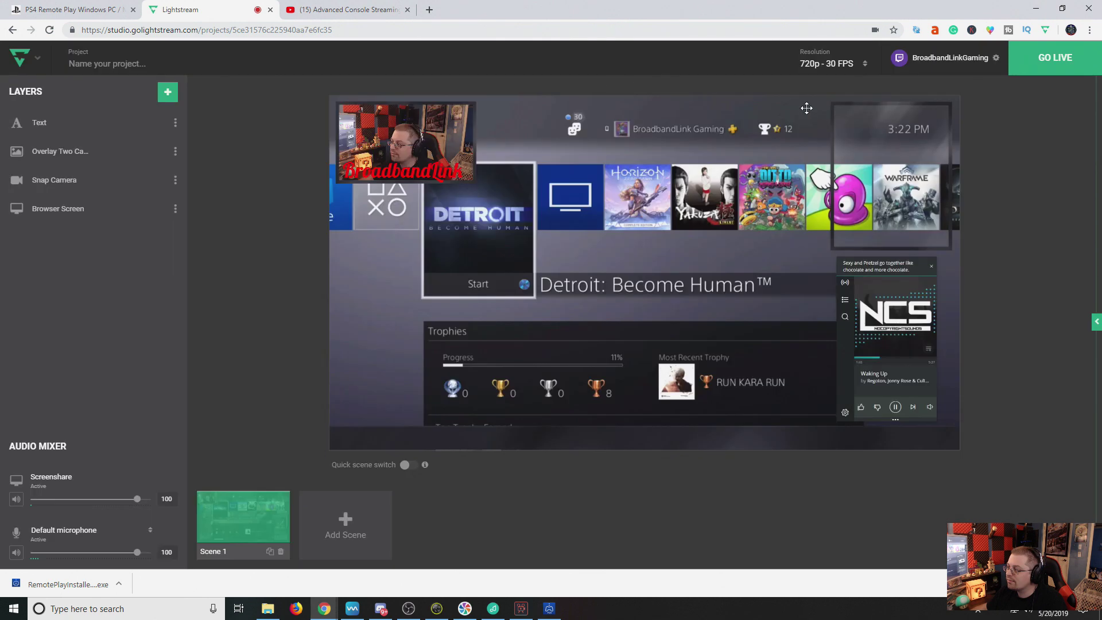
left_click(168, 95)
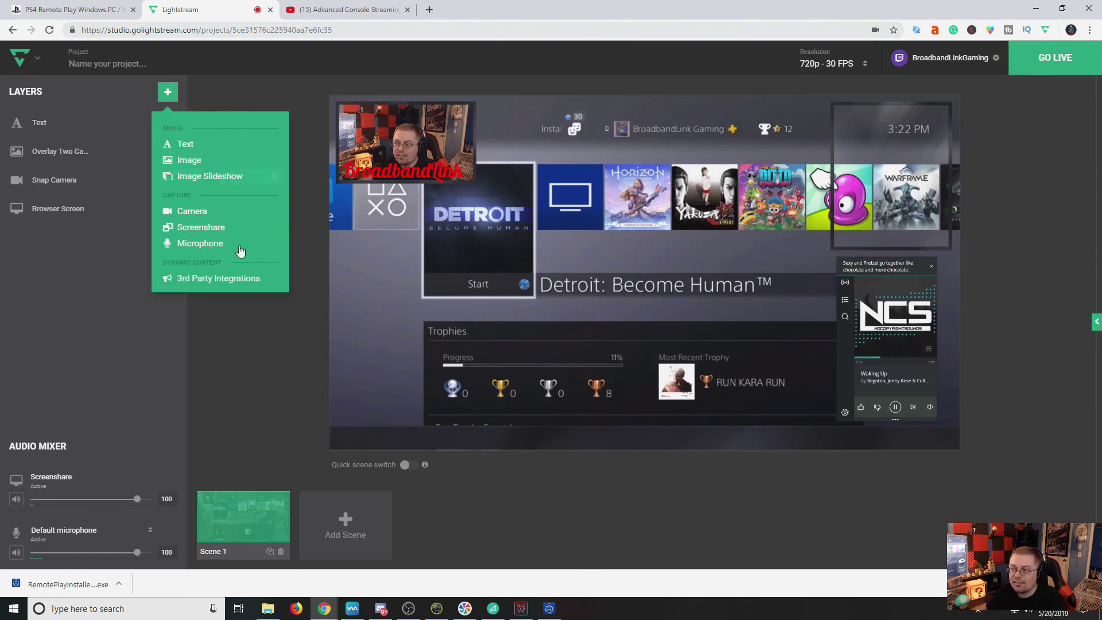
left_click(240, 279)
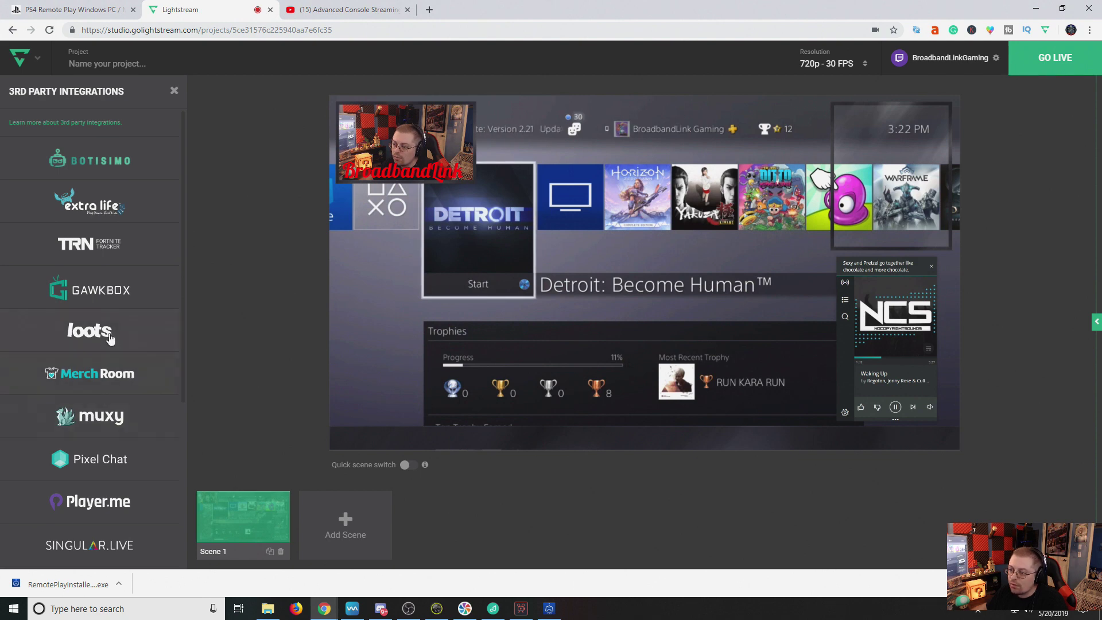
scroll(152, 344, "down", 4)
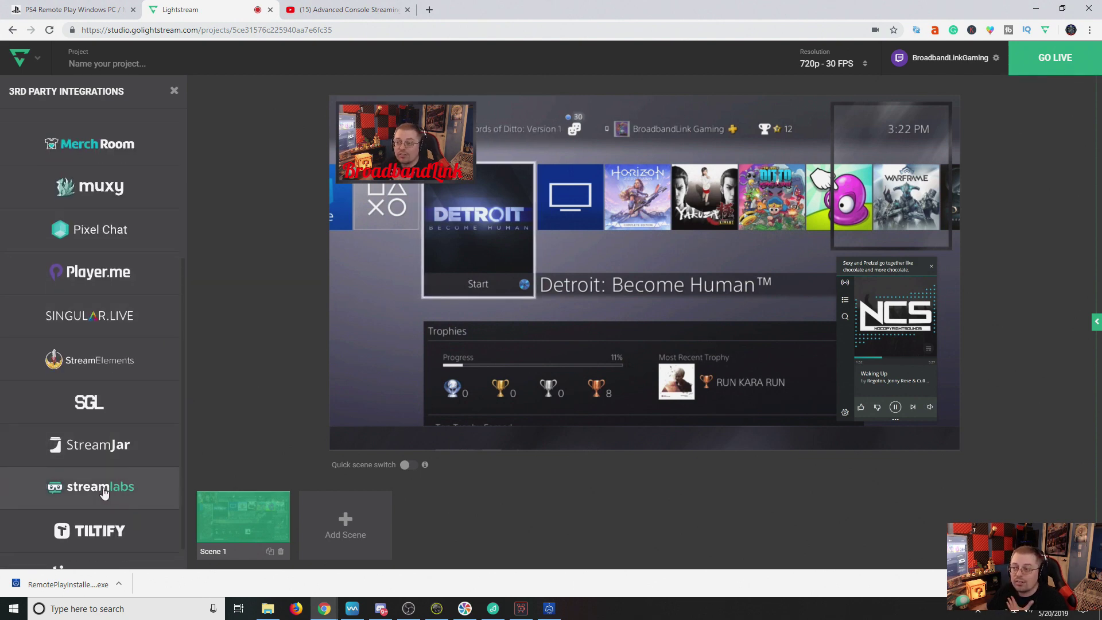
left_click(104, 492)
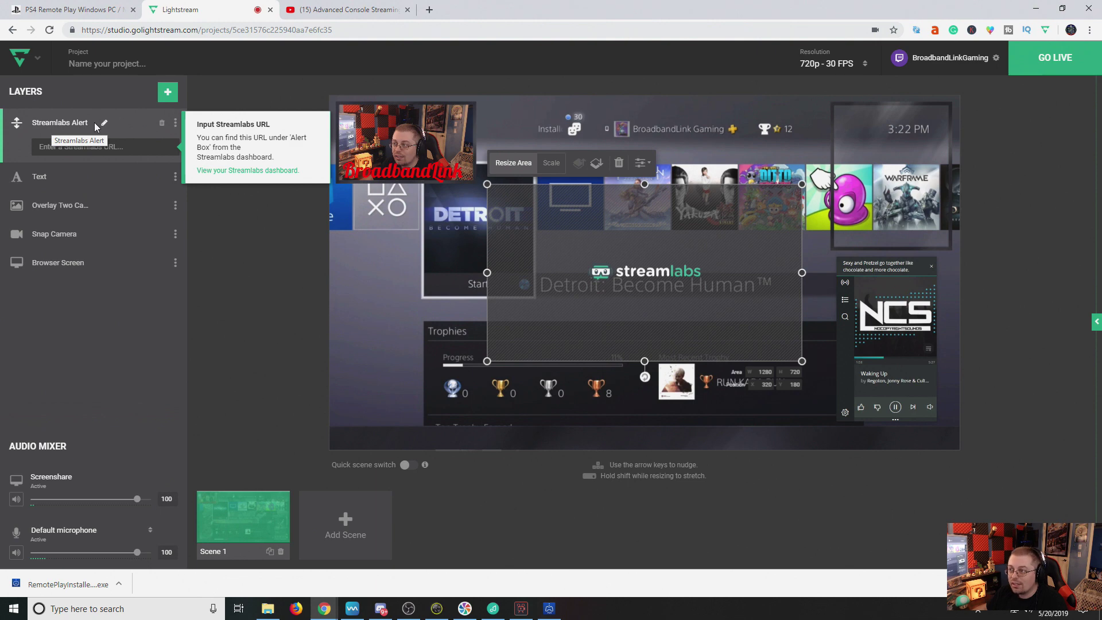
left_click(112, 148)
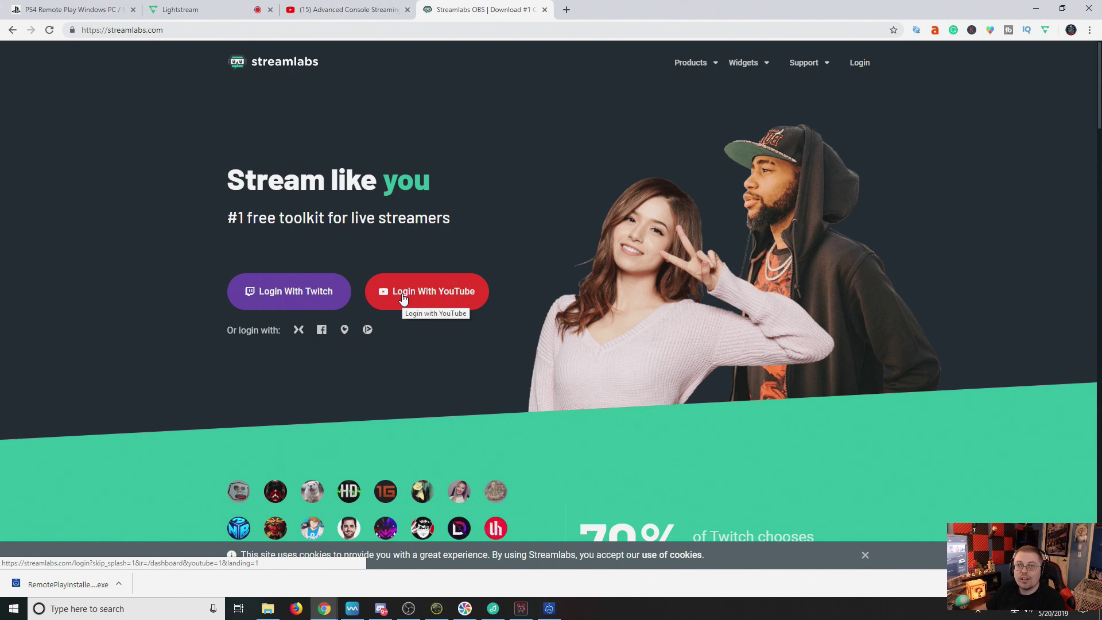
Sign in to Streamlabs with YouTube and copy the Alert Box widget URL
left_click(403, 294)
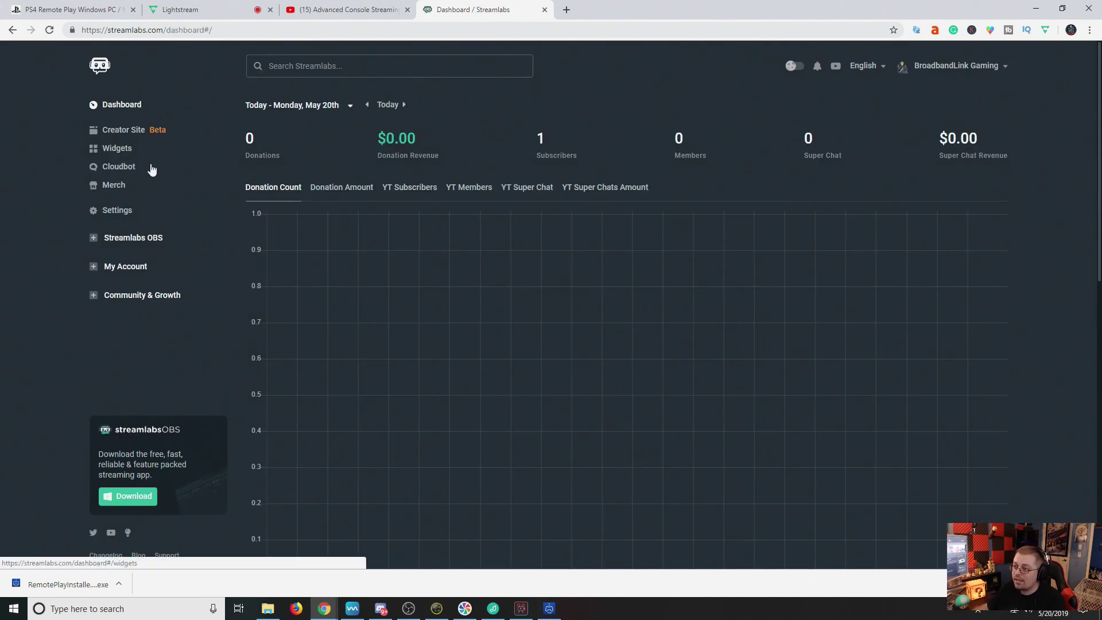
left_click(117, 150)
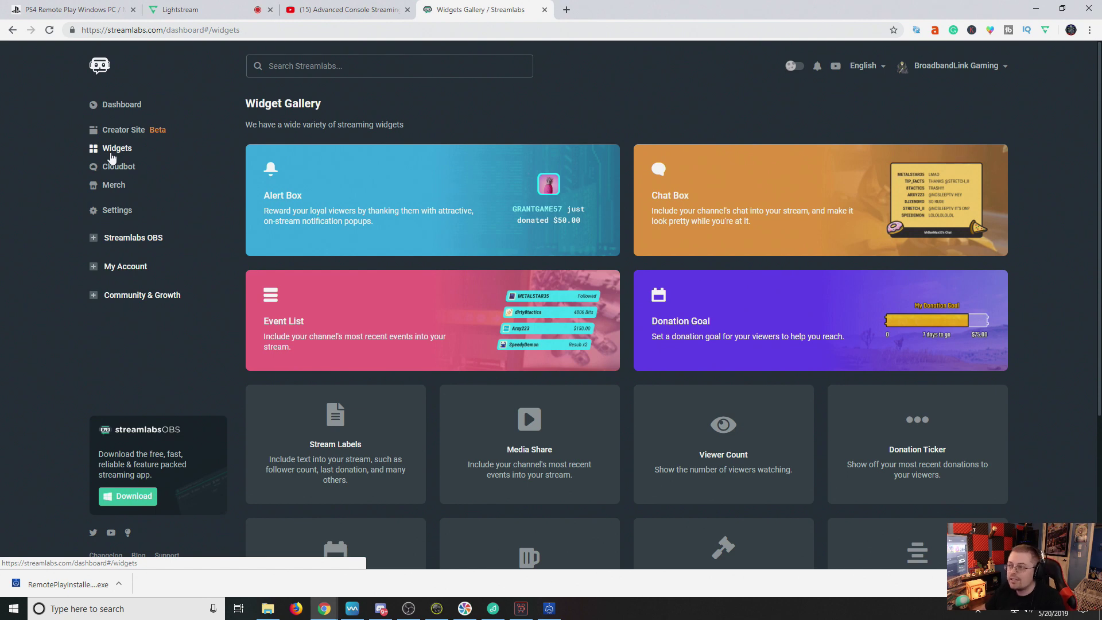
left_click(387, 192)
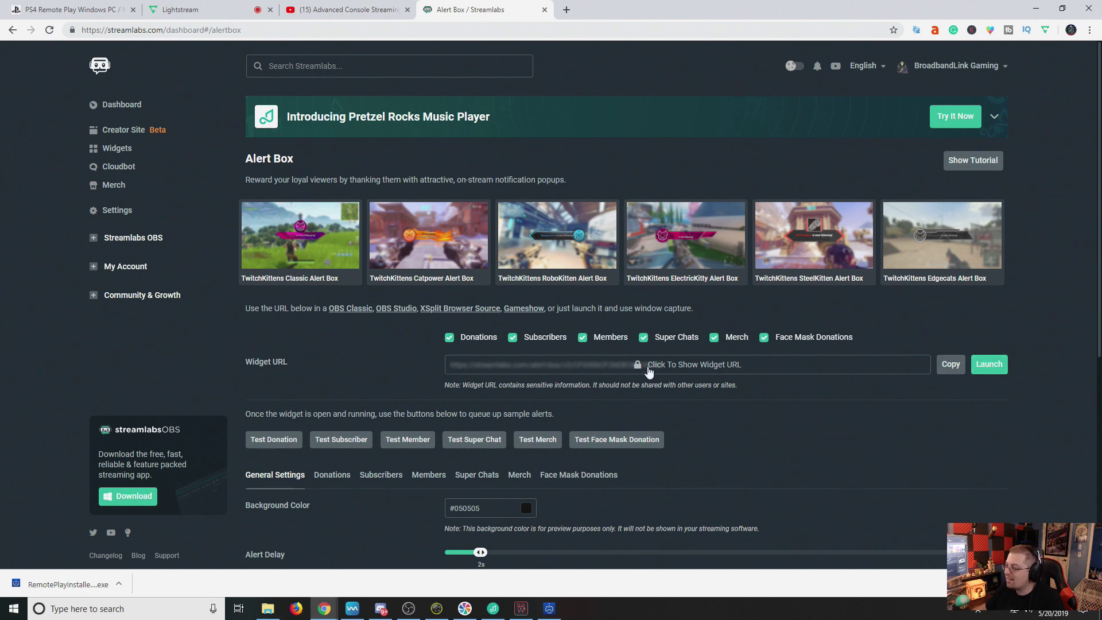
left_click(950, 366)
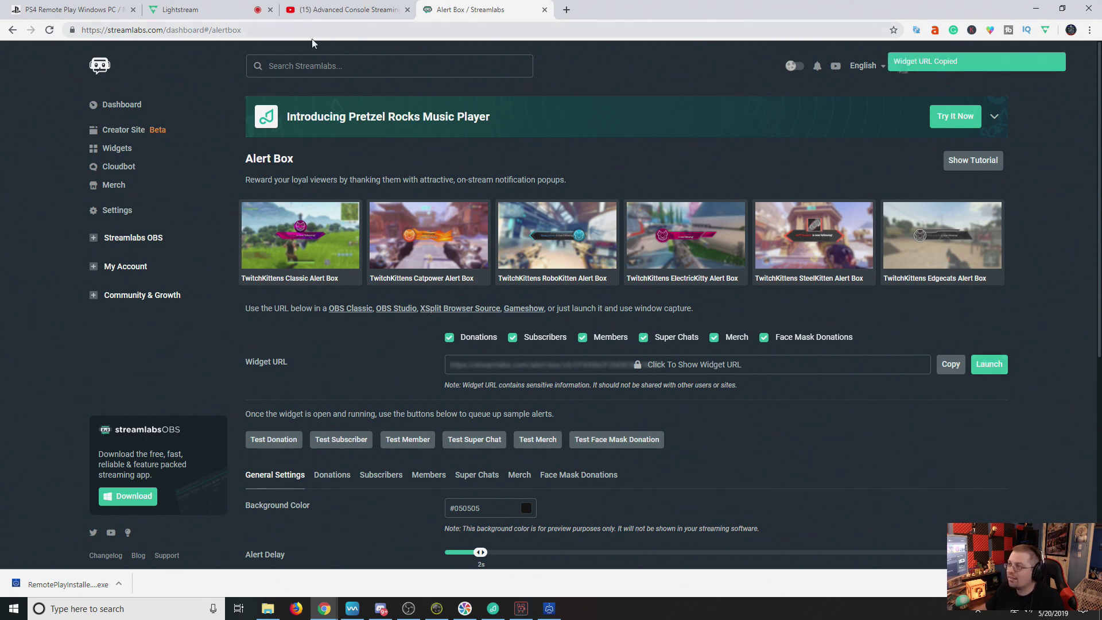
Paste the Alert Box widget URL into the Streamlabs Alert layer and move the box higher on the canvas
left_click(178, 10)
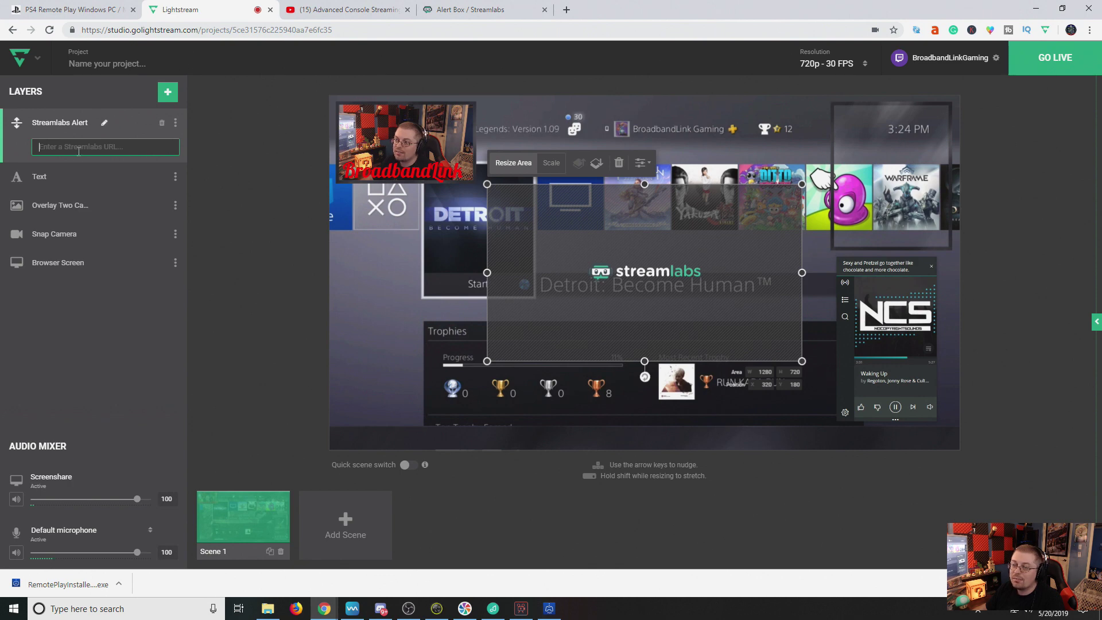
key("ctrl+v")
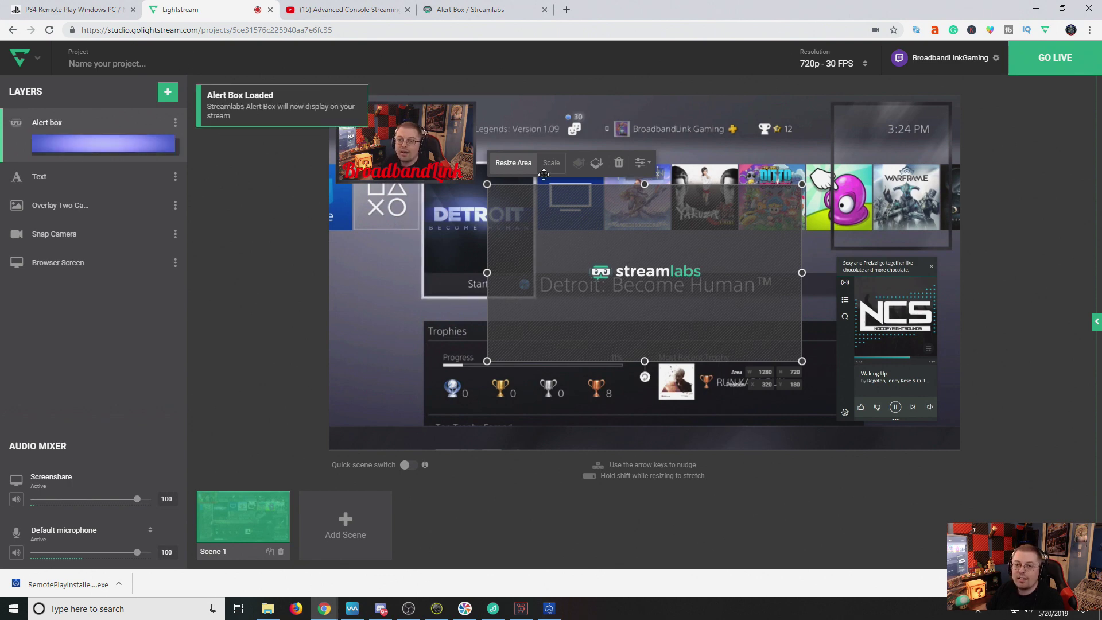
left_click_drag(632, 253, 634, 168)
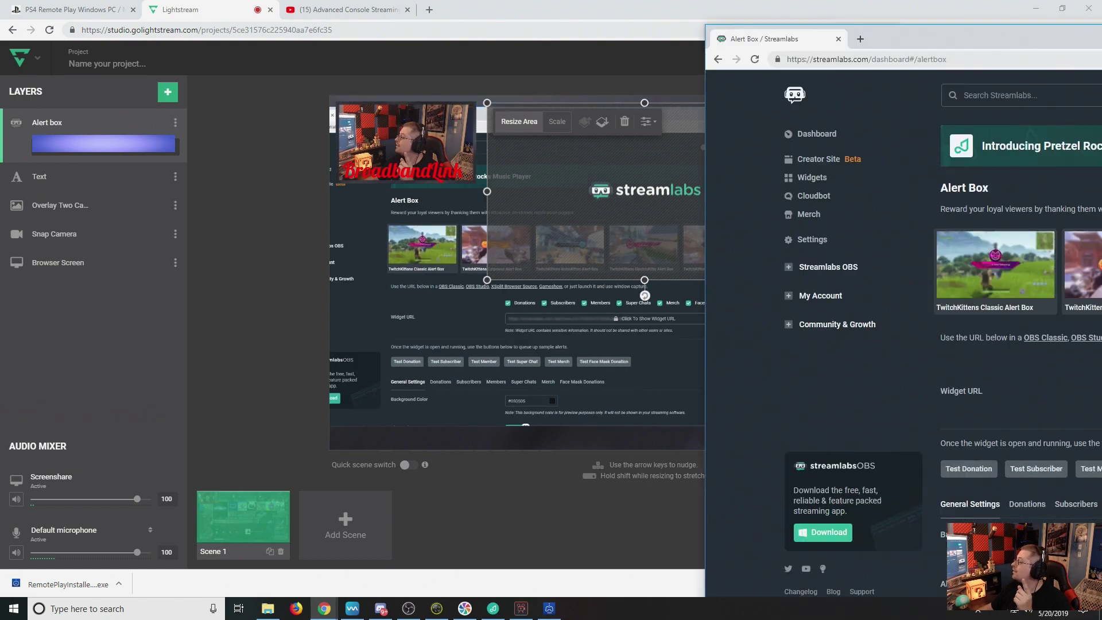
Copy the Streamlabs Chat Box widget URL and bring Lightstream Studio back to the front
left_click_drag(1101, 29, 463, 16)
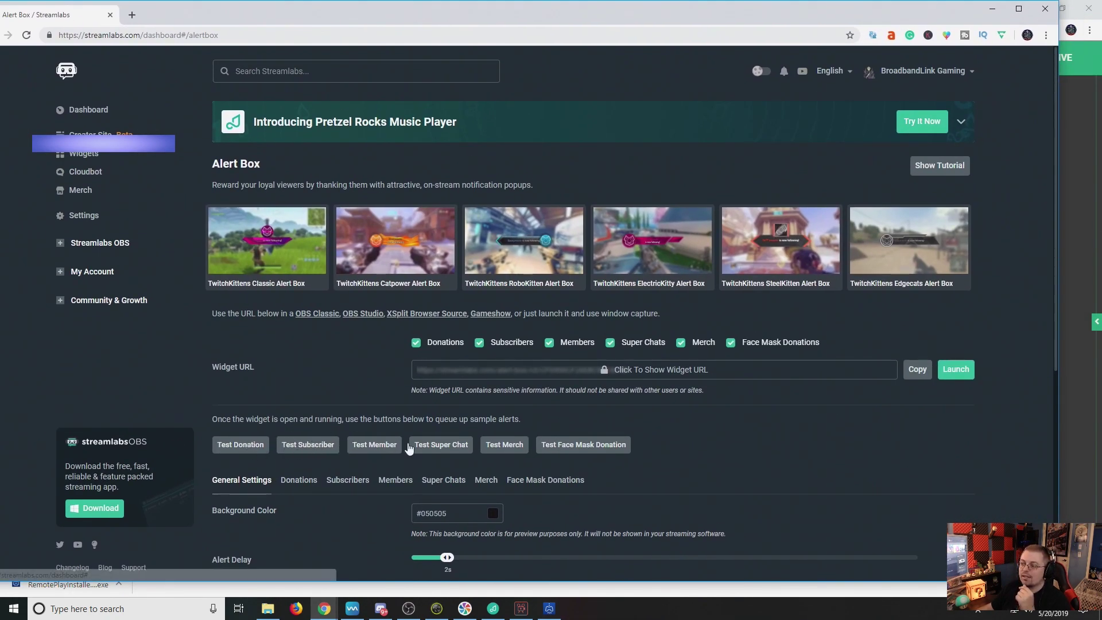
left_click_drag(451, 17, 1101, 23)
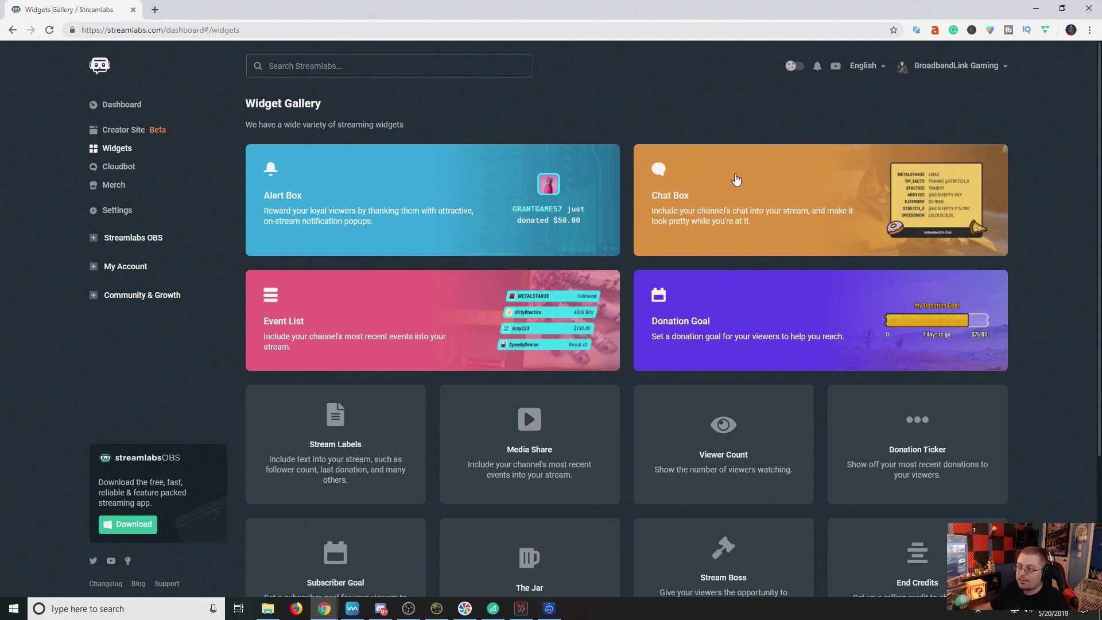
left_click(736, 179)
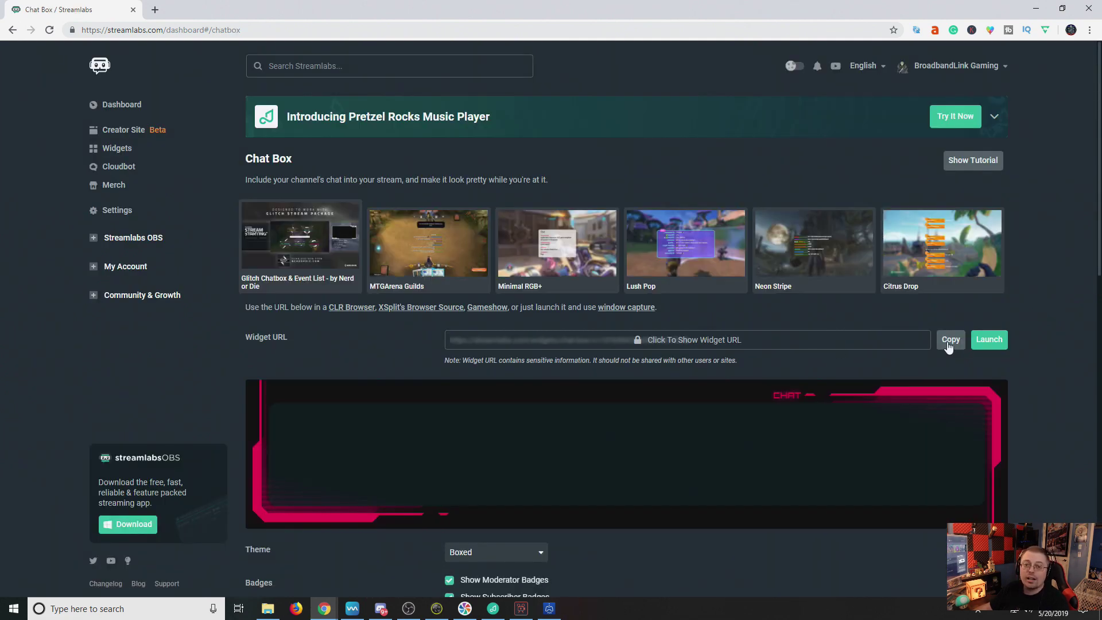
left_click(949, 341)
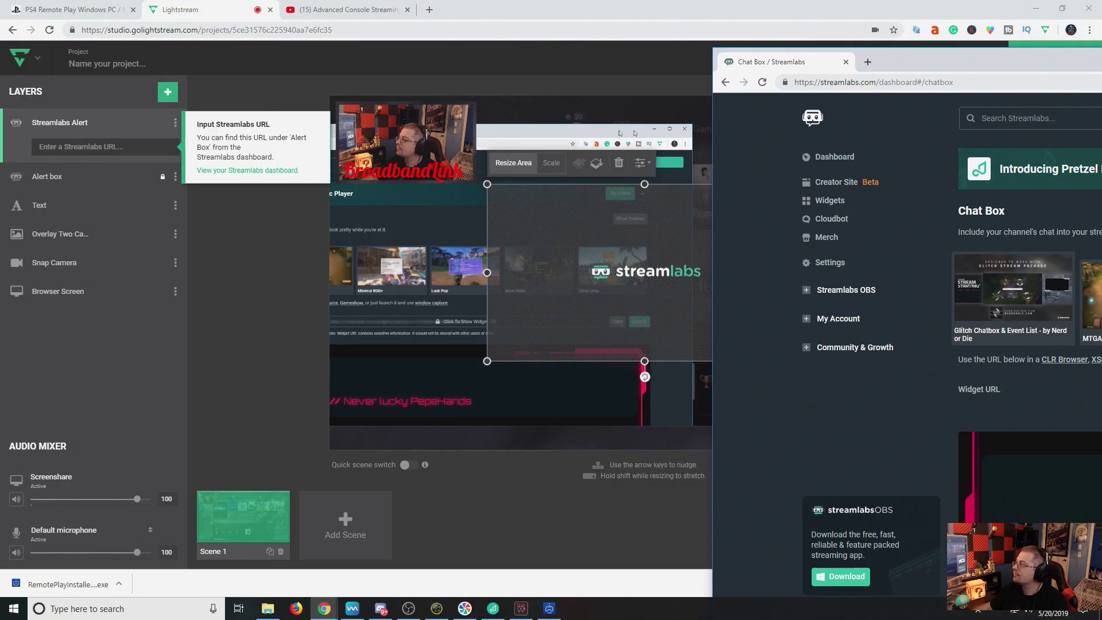
double_click(974, 6)
left_click(975, 7)
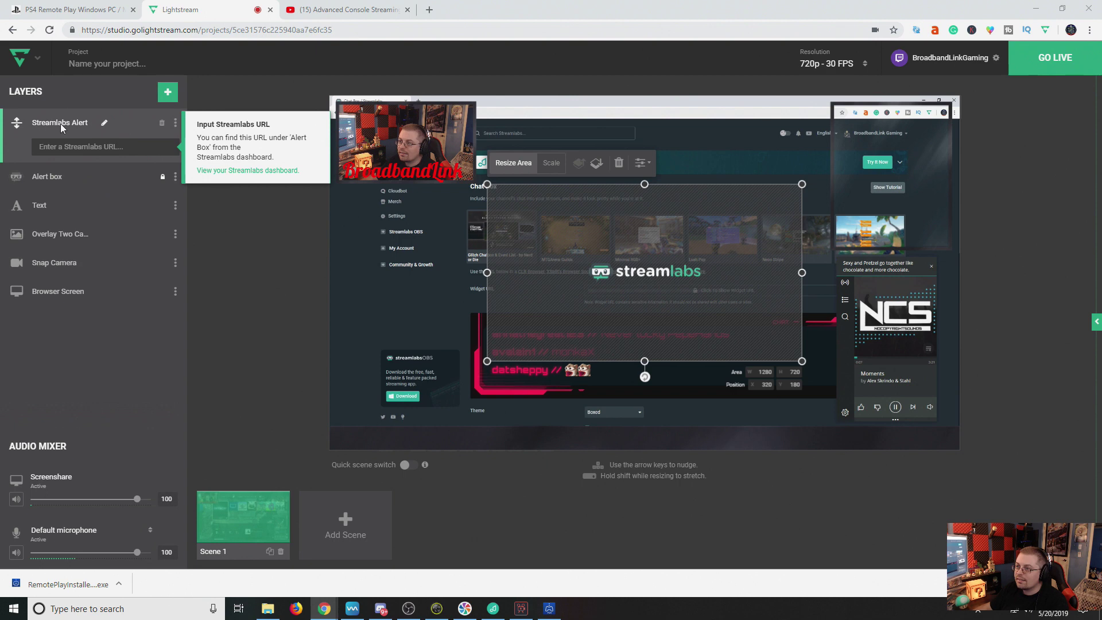
Rename the new layer to 'Chat' and paste the Chat Box widget URL into it
left_click(85, 121)
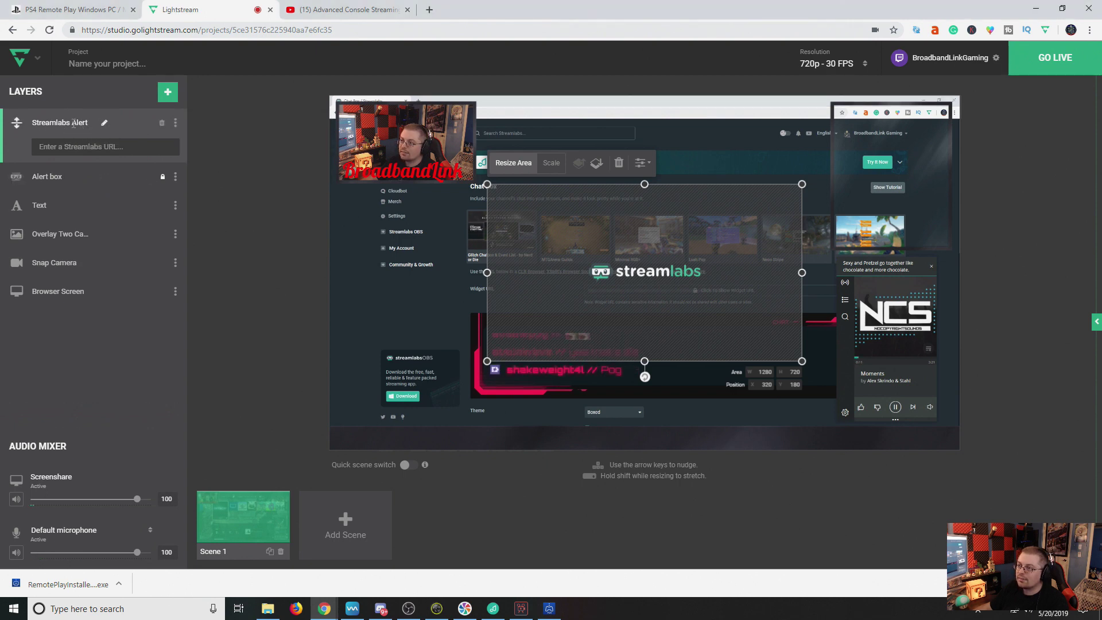
left_click(103, 122)
type("Chat")
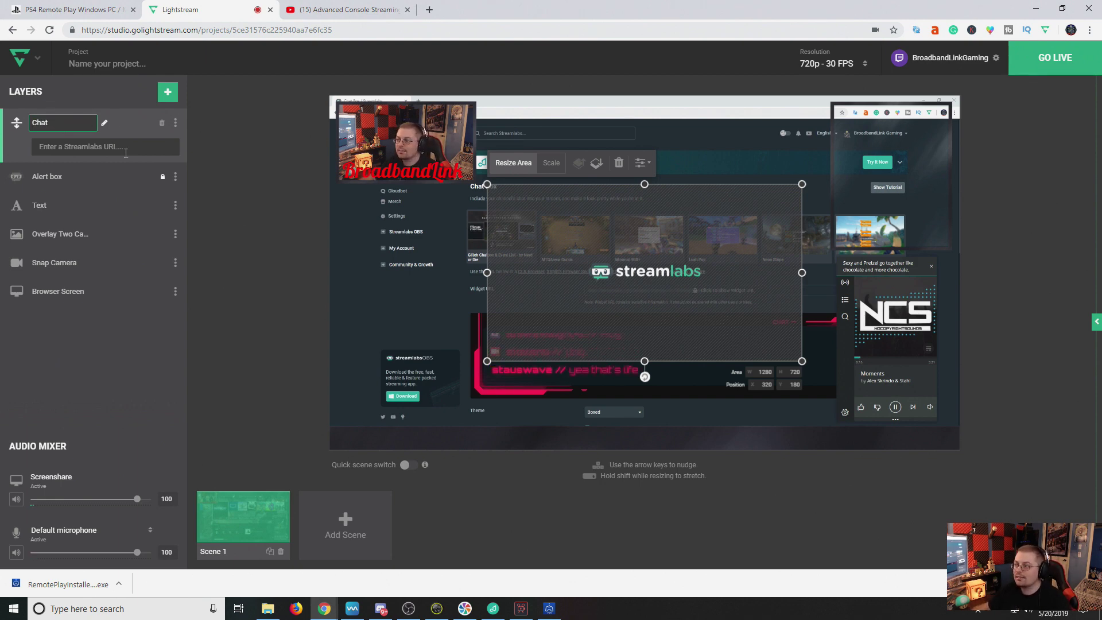
left_click(281, 139)
left_click(72, 122)
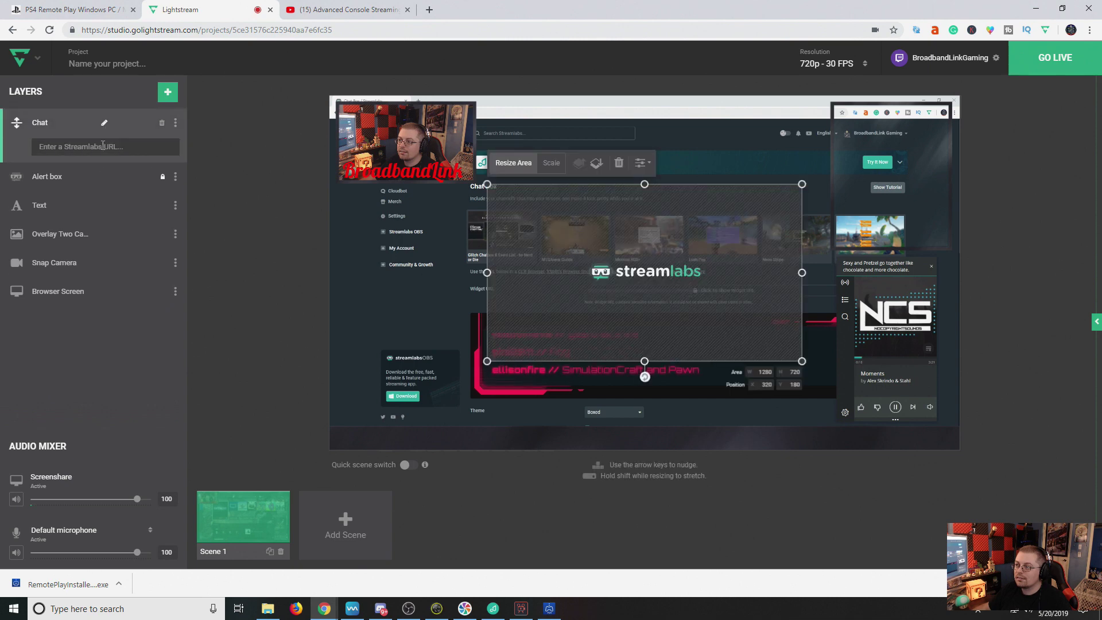
key("ctrl+v")
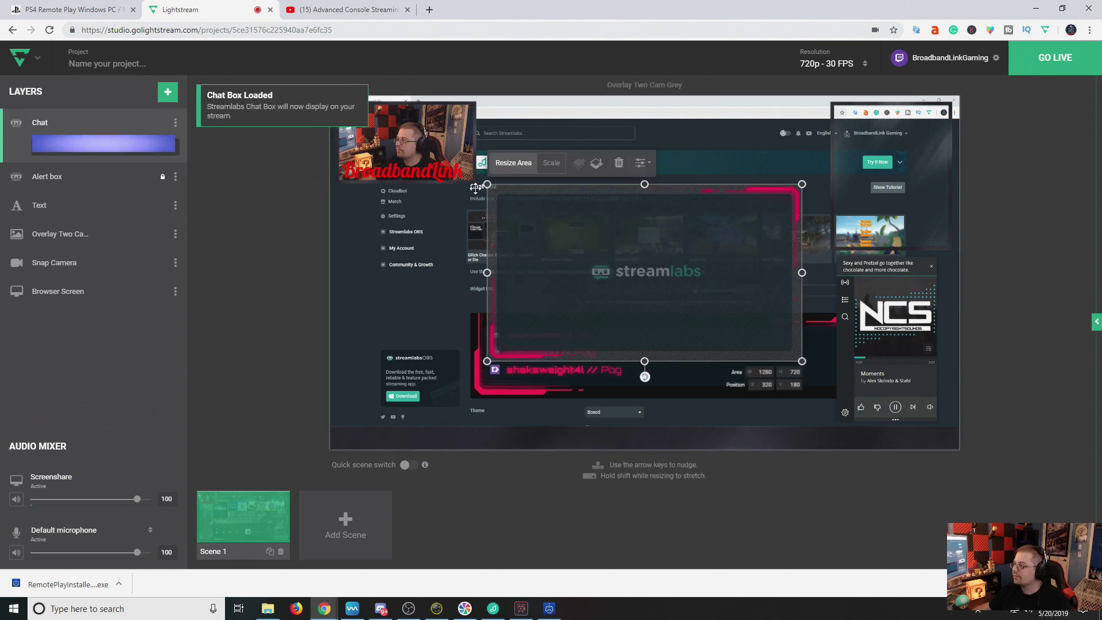
Resize the chat box into a narrow panel in the canvas's top-right corner
left_click_drag(537, 218, 673, 155)
left_click_drag(709, 227, 870, 174)
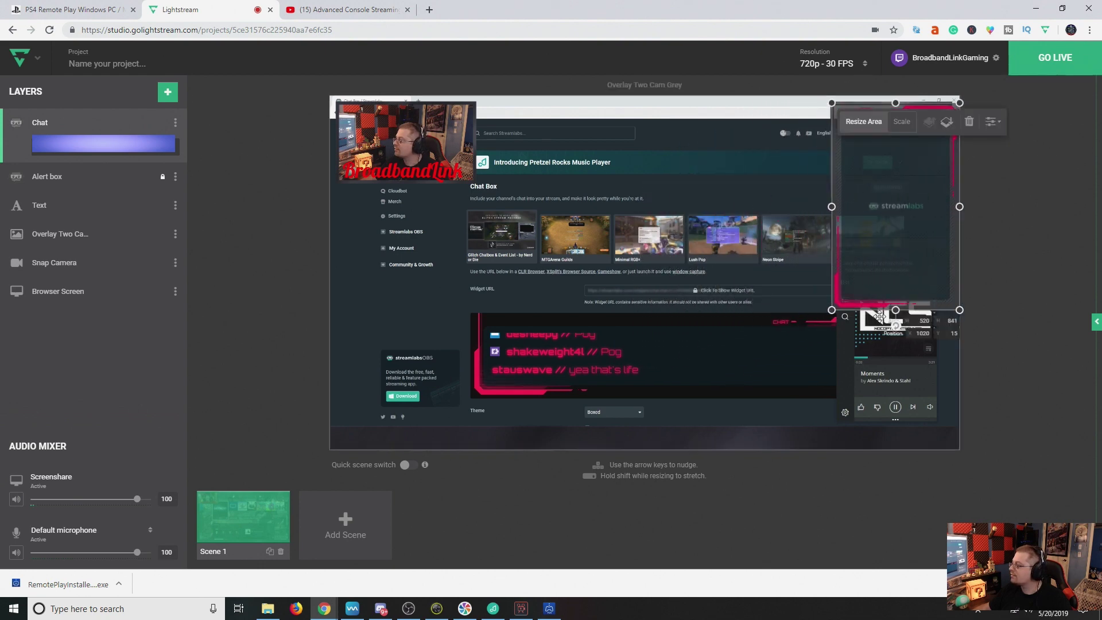
left_click_drag(896, 310, 896, 251)
mouse_move(959, 181)
left_mouse_down()
mouse_move(945, 178)
mouse_move(956, 177)
left_mouse_up()
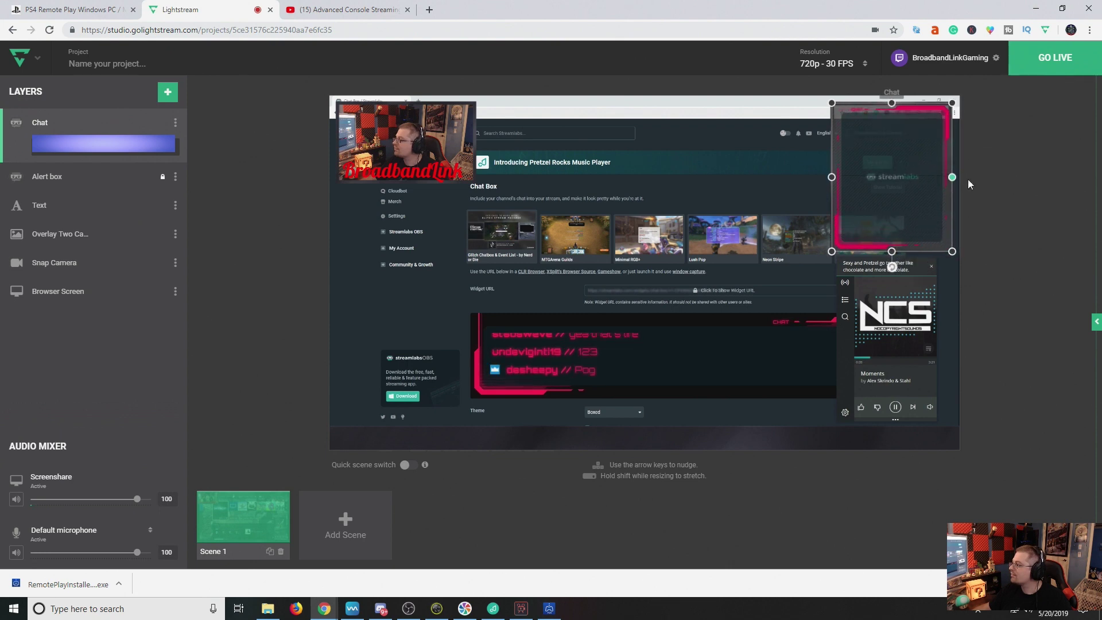
left_click(1001, 209)
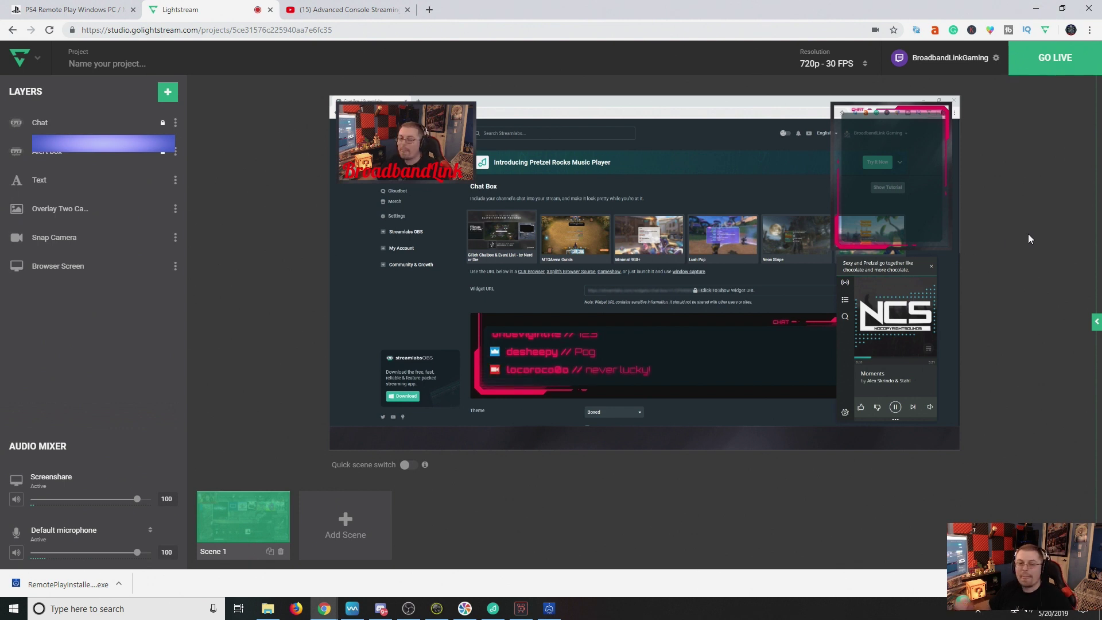